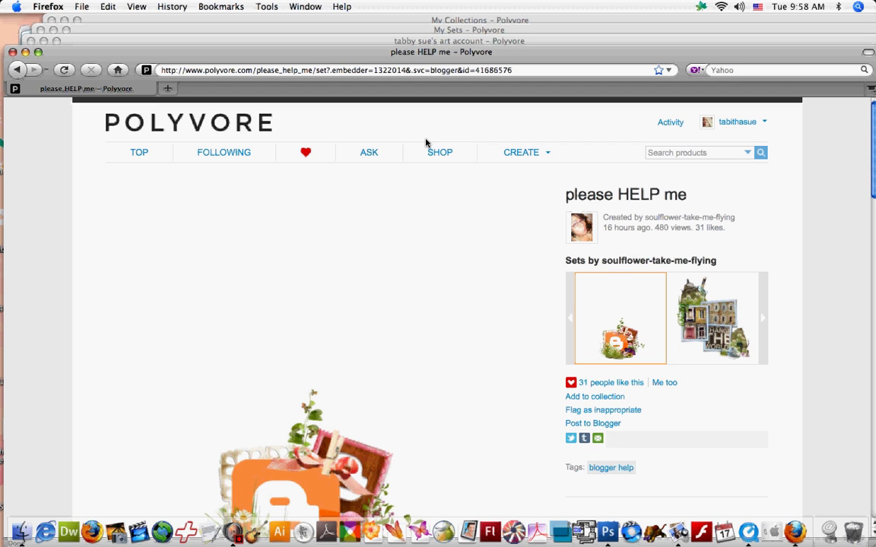
- Read the "please HELP me" set's description, including its questions about adding a Polyvore badge and a collection to Blogger
scroll(426, 143, "down", 2)
scroll(530, 205, "down", 2)
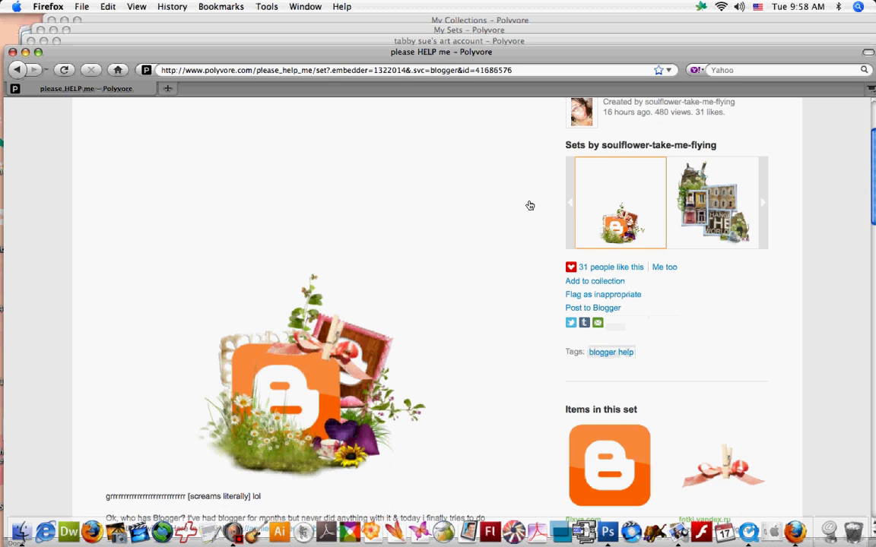
scroll(529, 206, "down", 2)
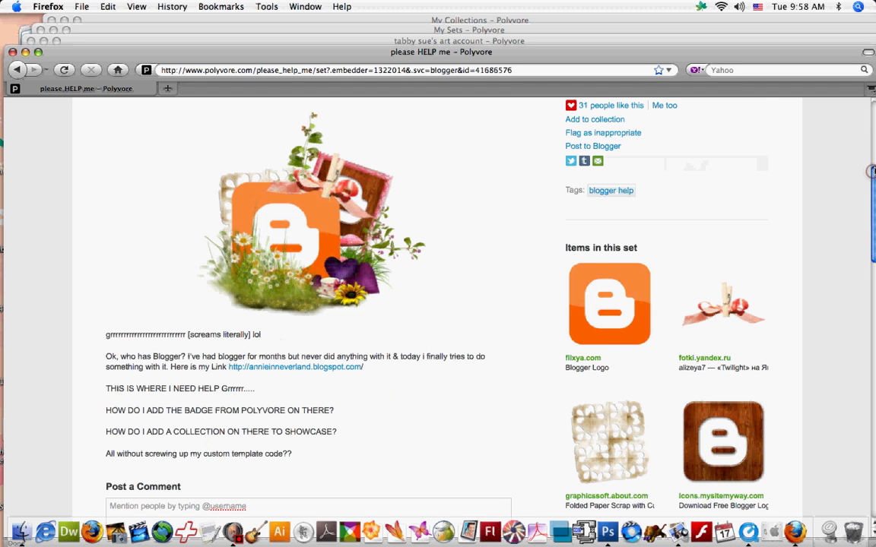
mouse_move(872, 171)
left_mouse_down()
mouse_move(872, 155)
mouse_move(872, 162)
left_mouse_up()
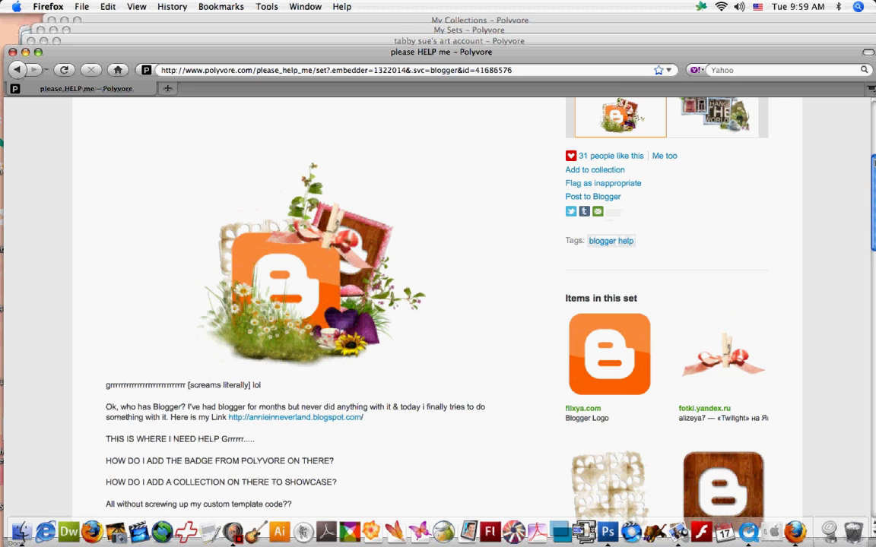
scroll(441, 304, "down", 2)
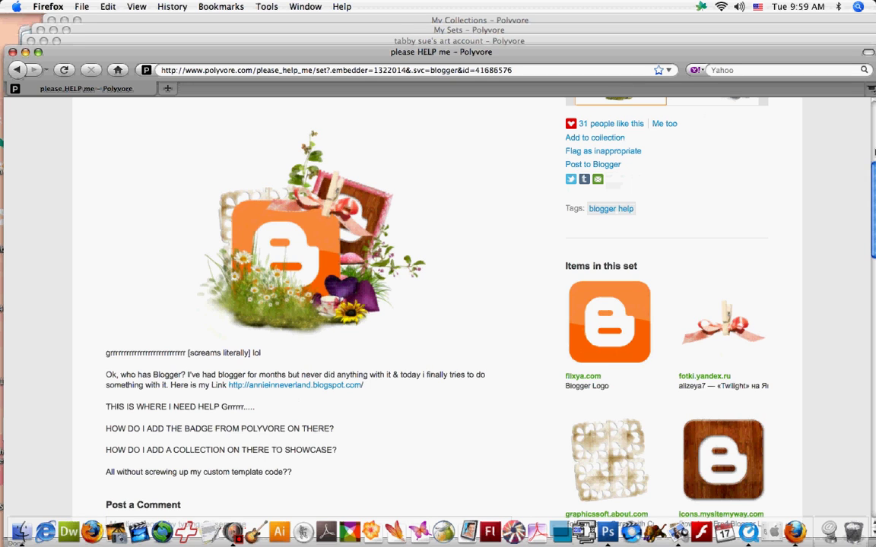
scroll(872, 114, "up", 1)
scroll(872, 111, "up", 5)
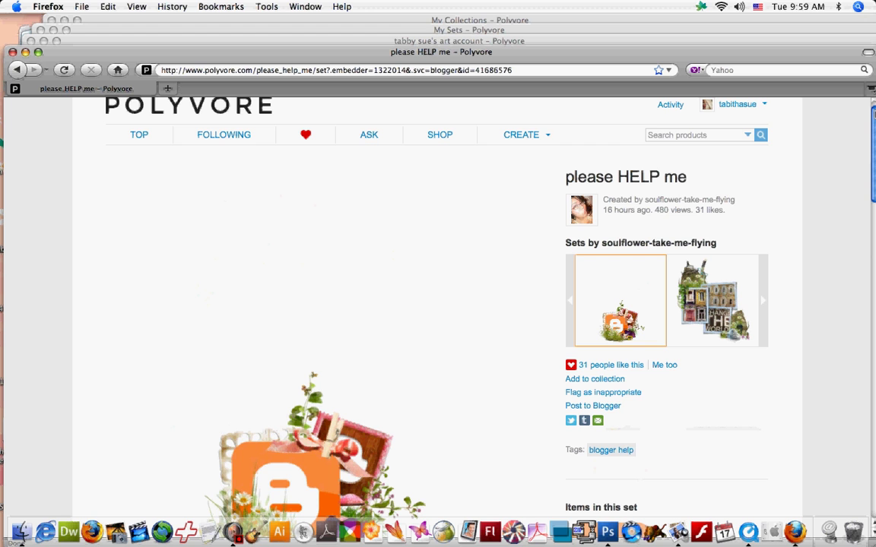
- Close the "please HELP me" window and reposition the art account profile window
left_click(12, 52)
left_click_drag(112, 40, 90, 50)
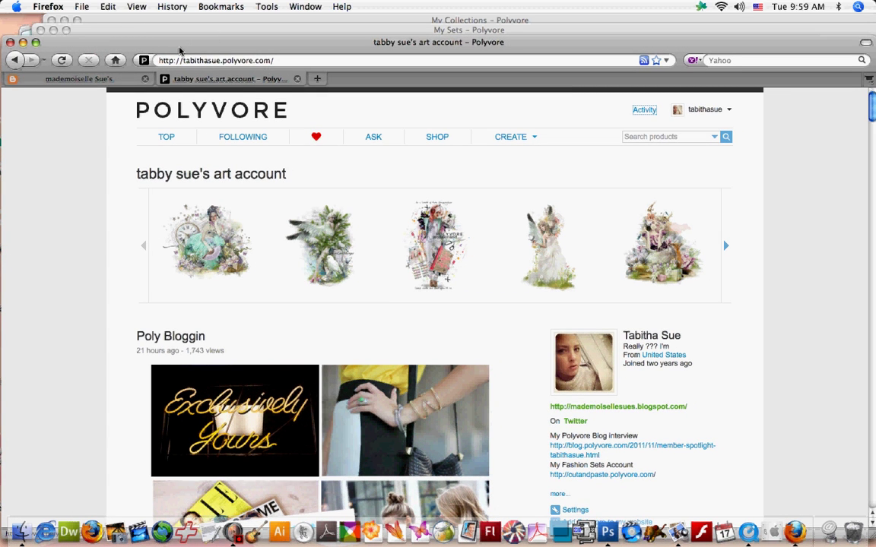
left_click_drag(179, 50, 173, 41)
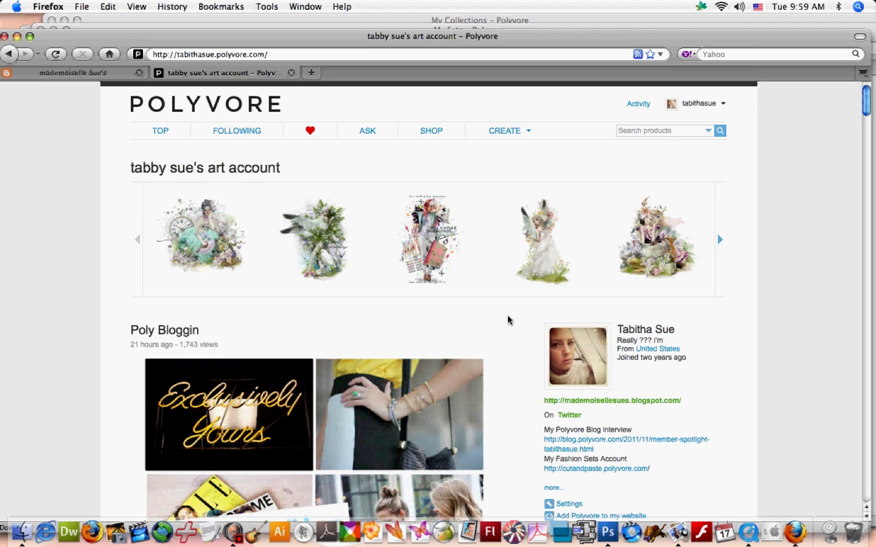
- Examine the published sets, account statistics and toolbox links on the art account profile page
scroll(508, 320, "down", 5)
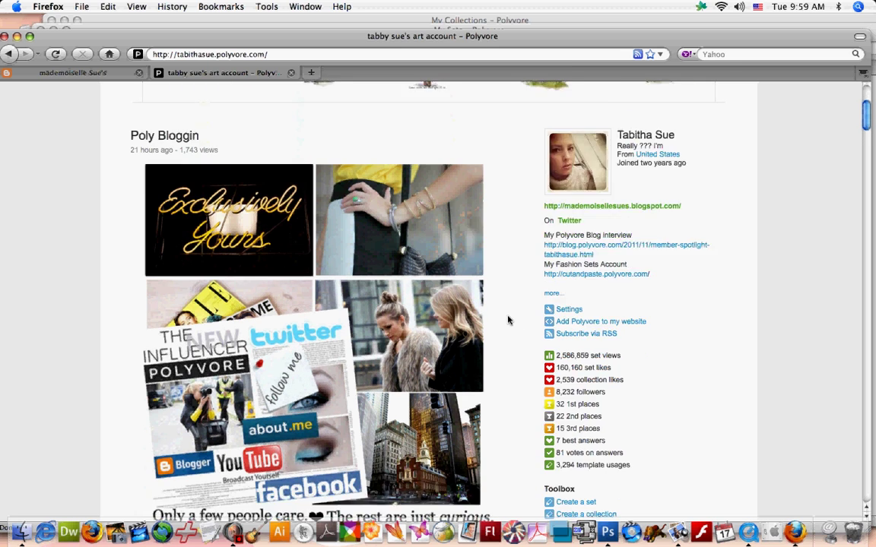
scroll(508, 320, "down", 2)
scroll(509, 320, "down", 4)
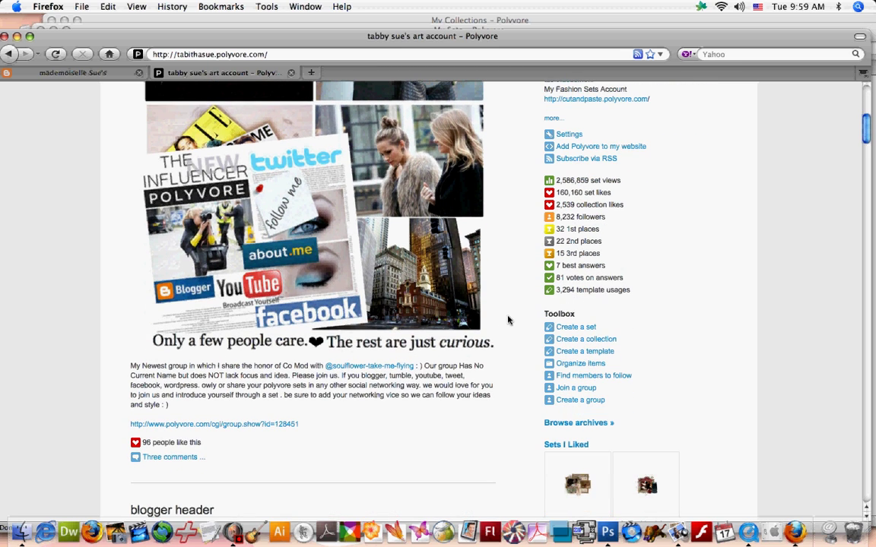
scroll(509, 319, "down", 1)
scroll(508, 320, "down", 3)
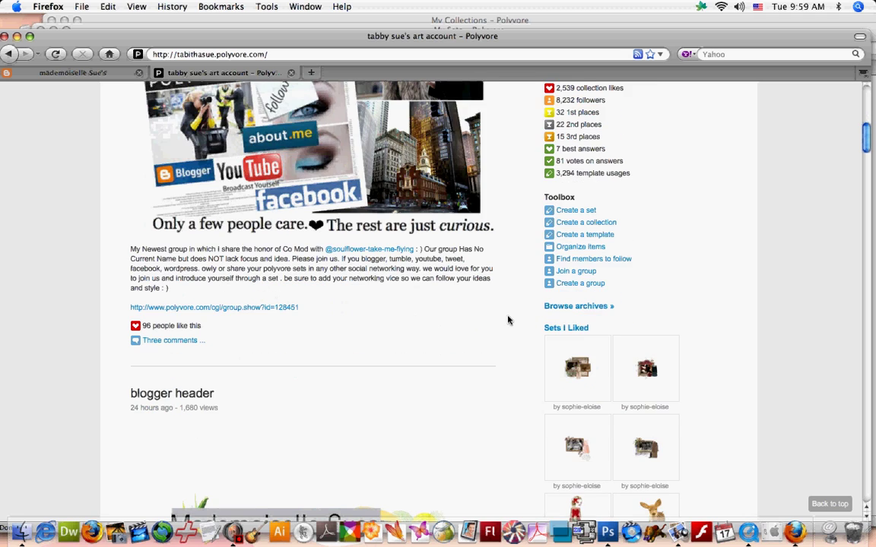
scroll(508, 320, "down", 14)
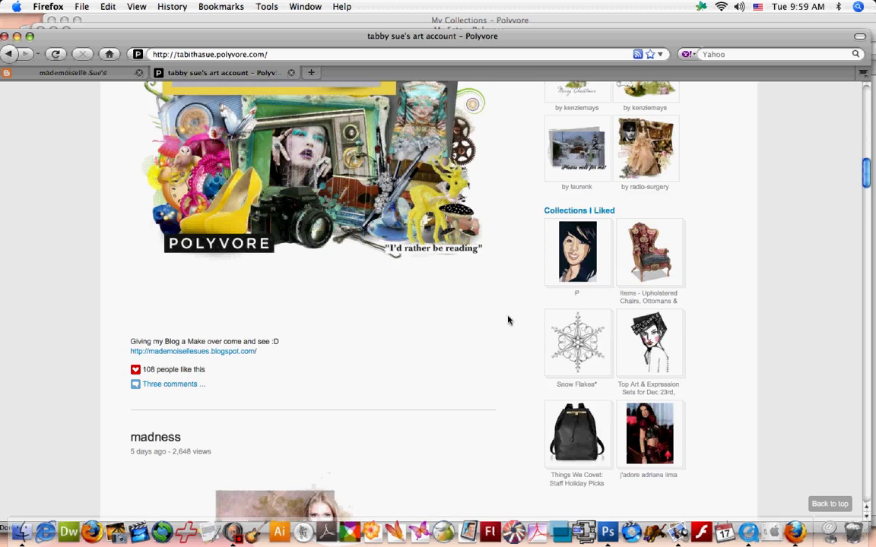
scroll(508, 319, "down", 7)
scroll(508, 320, "up", 7)
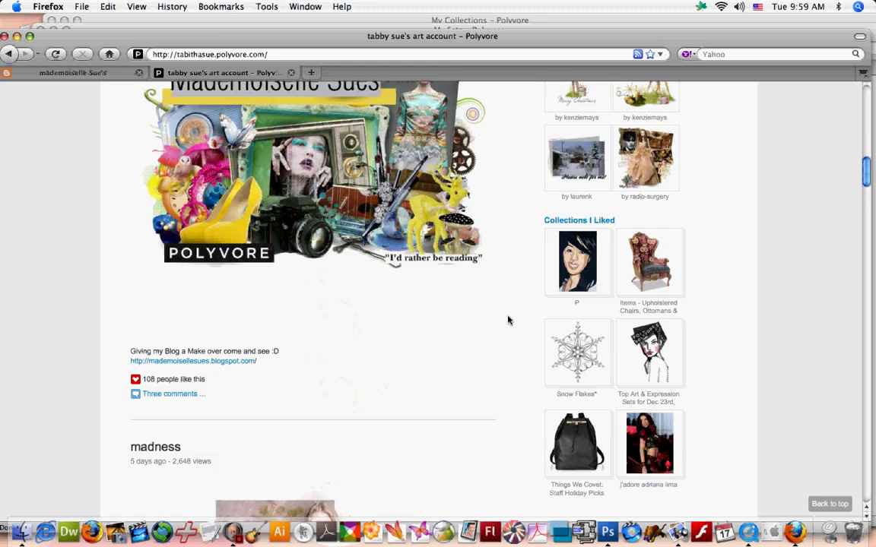
scroll(509, 320, "up", 15)
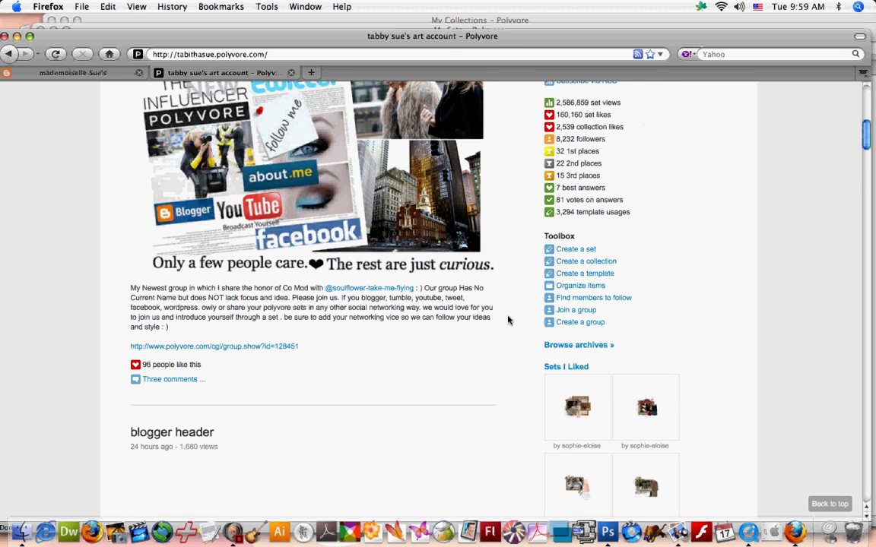
scroll(508, 320, "up", 9)
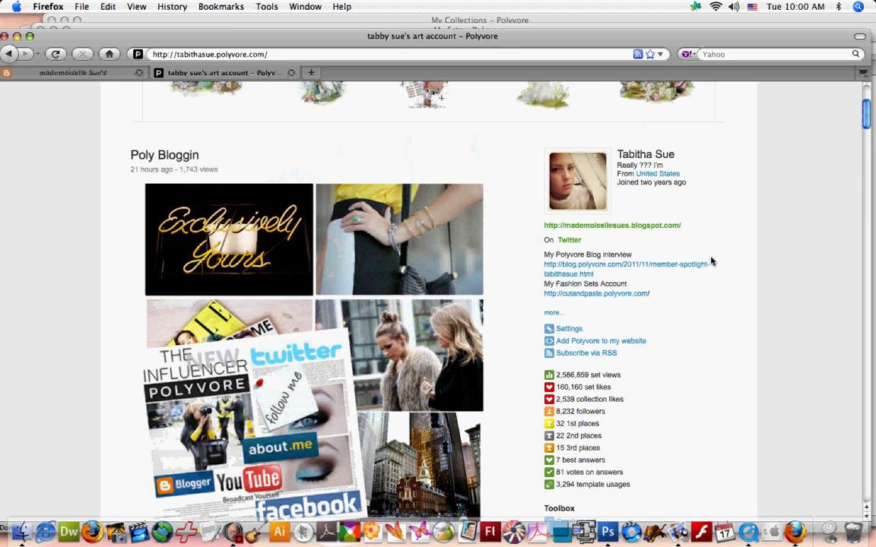
left_click_drag(534, 356, 664, 403)
left_click(673, 394)
left_click(694, 363)
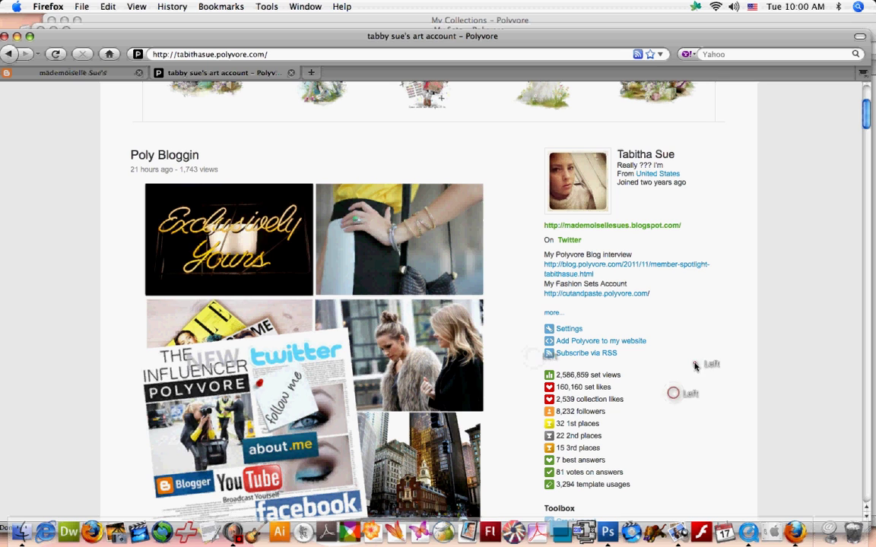
left_click(515, 393)
- Open the profile's archives to browse all of the account's sets
scroll(512, 394, "down", 1)
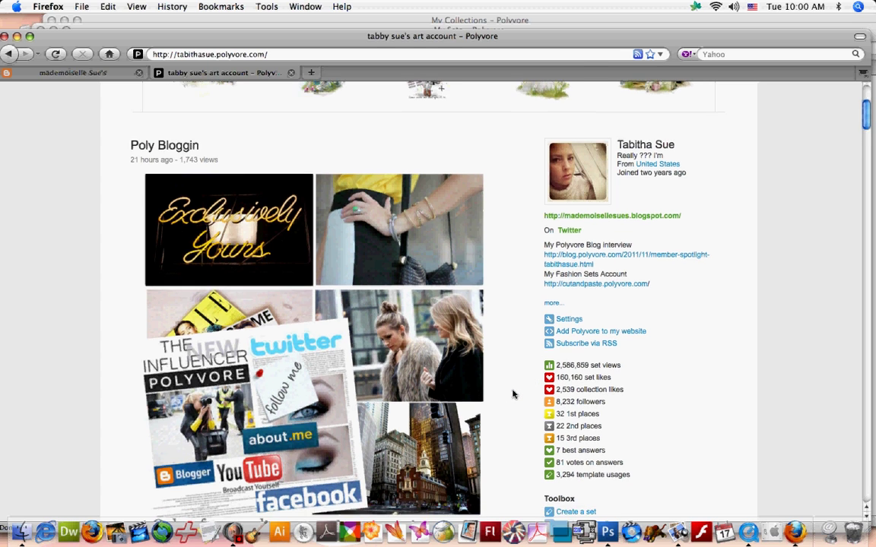
scroll(512, 394, "down", 8)
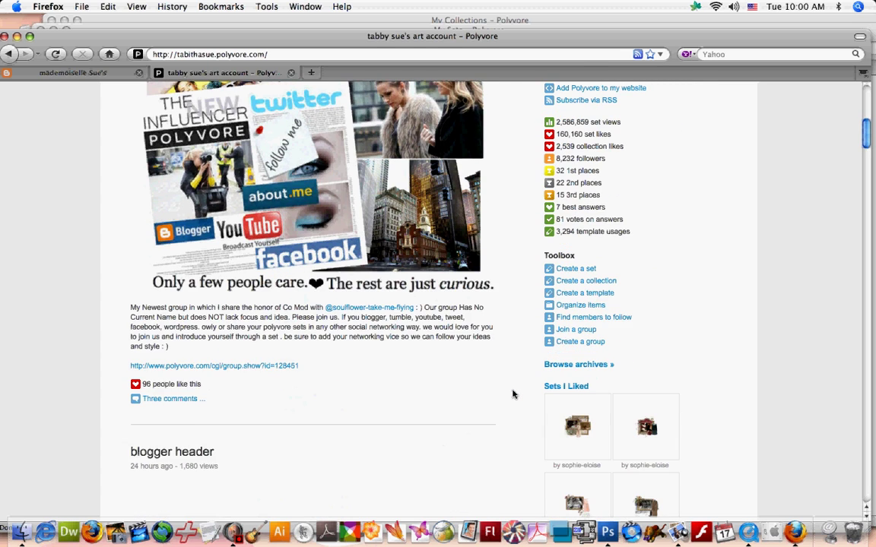
scroll(512, 394, "down", 1)
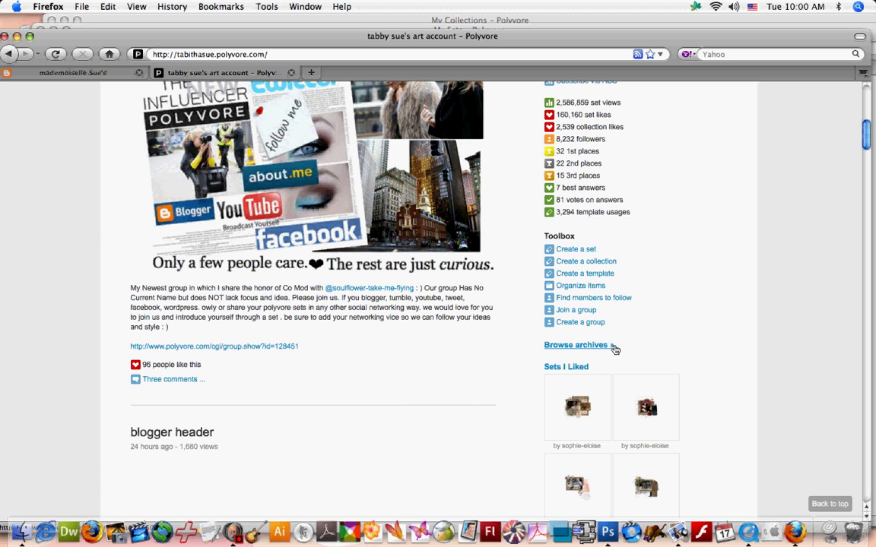
left_click(548, 347)
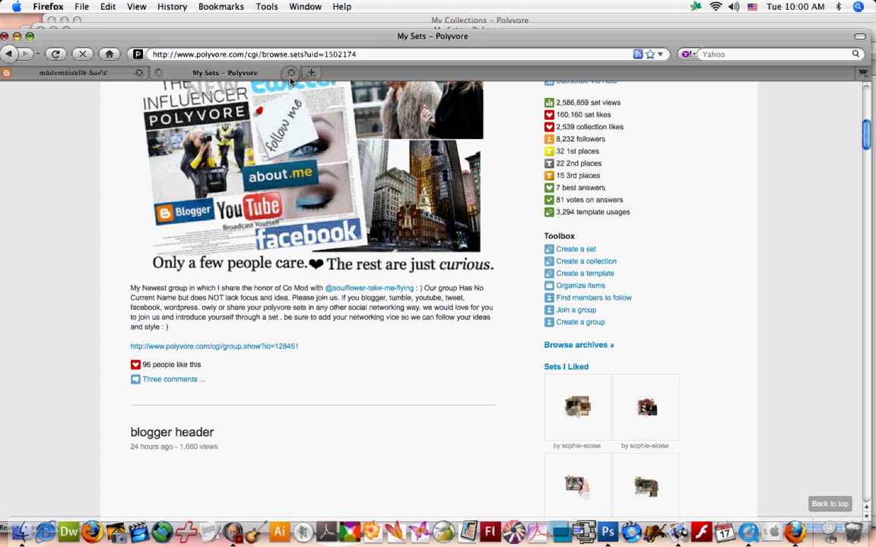
- Move the archives window aside and show the account's collections in the other My Sets window
left_click_drag(250, 38, 234, 282)
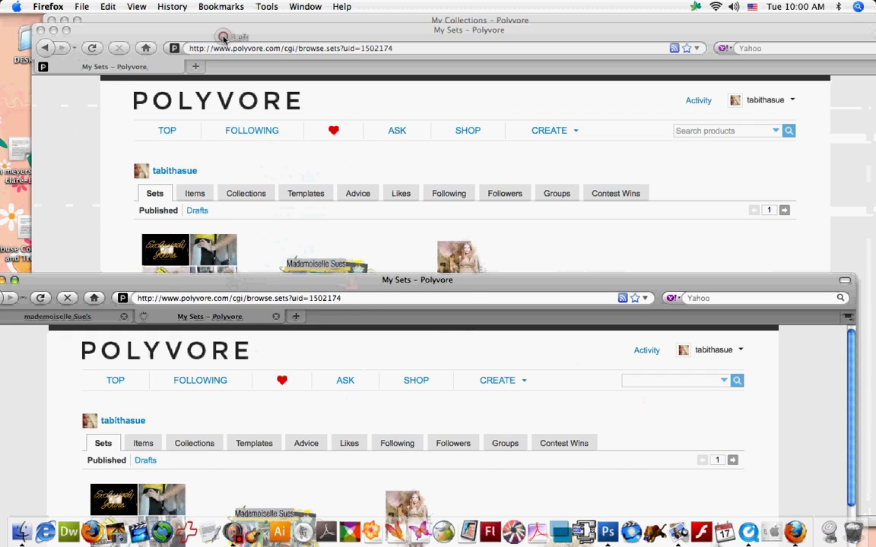
left_click(97, 196)
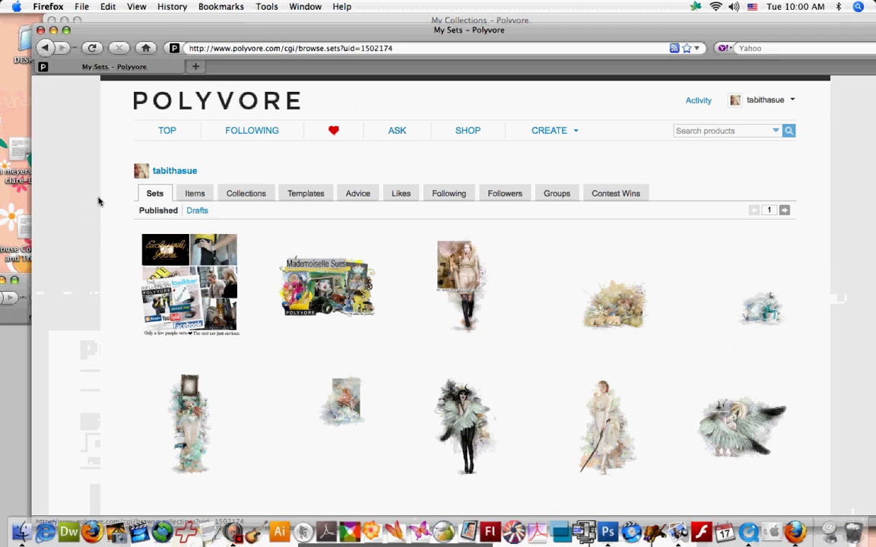
scroll(289, 182, "down", 1)
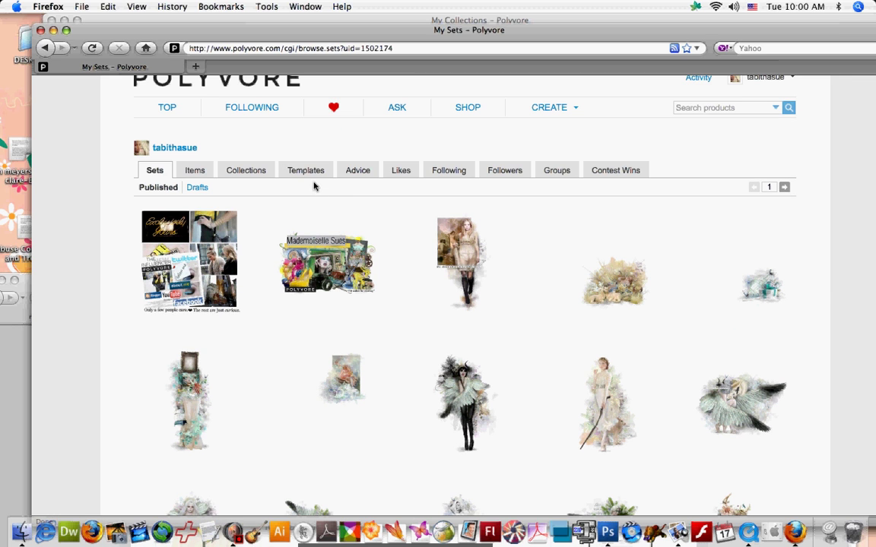
left_click(244, 173)
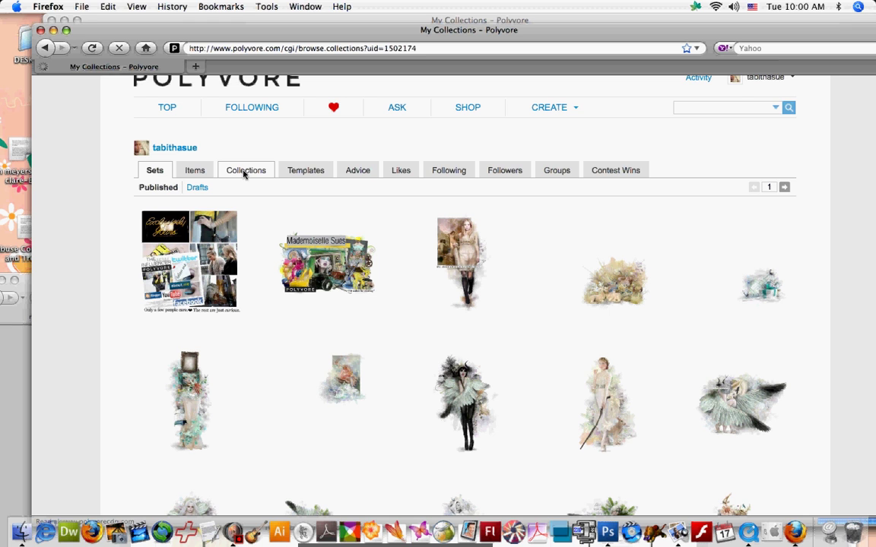
- Bring the My Collections window behind to the front and open the collection named "showcase"
left_click(272, 25)
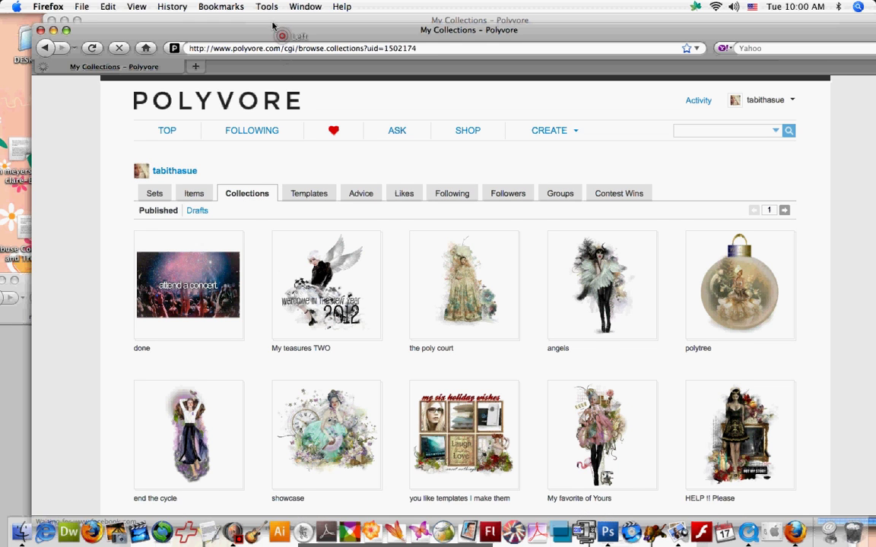
left_click_drag(273, 25, 254, 16)
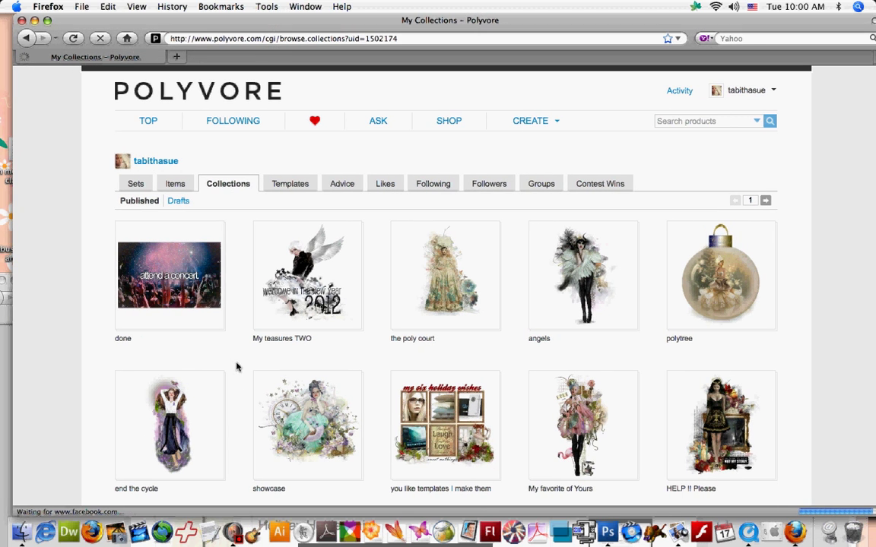
scroll(237, 367, "down", 3)
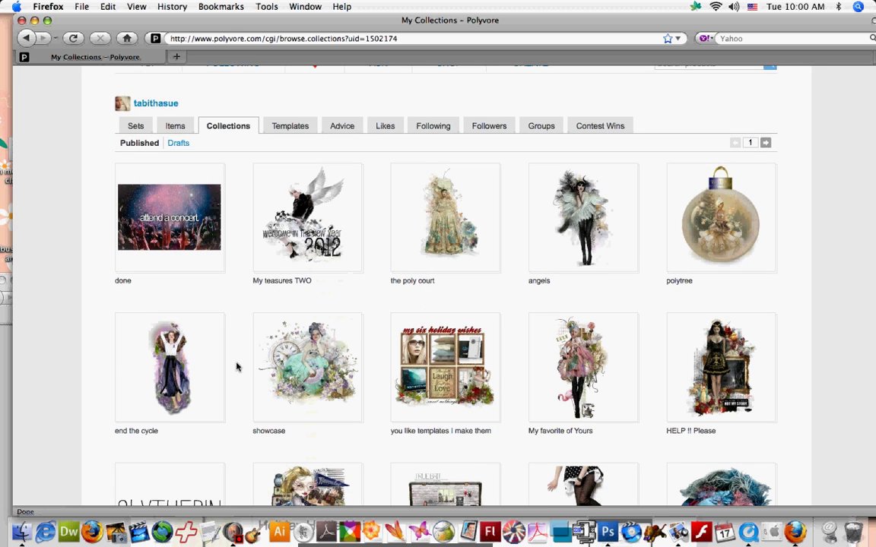
scroll(237, 367, "down", 2)
scroll(236, 367, "down", 3)
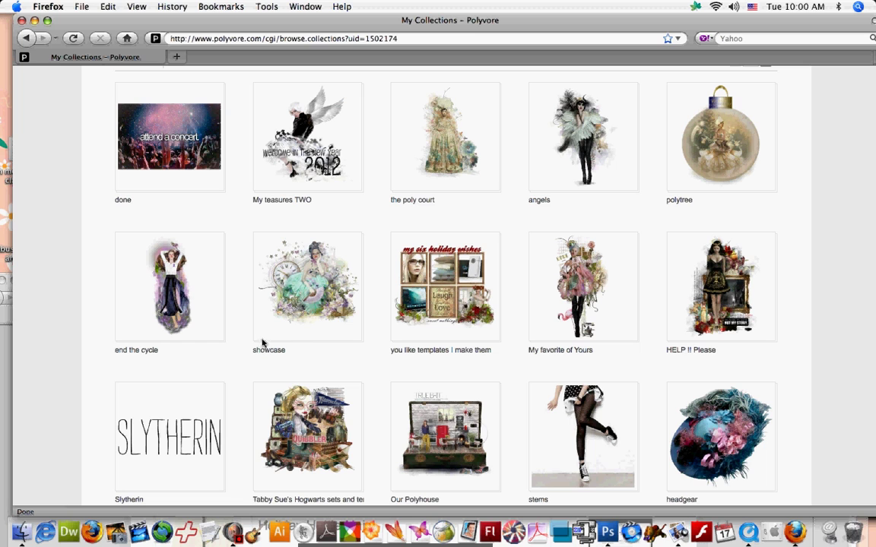
scroll(252, 352, "down", 1)
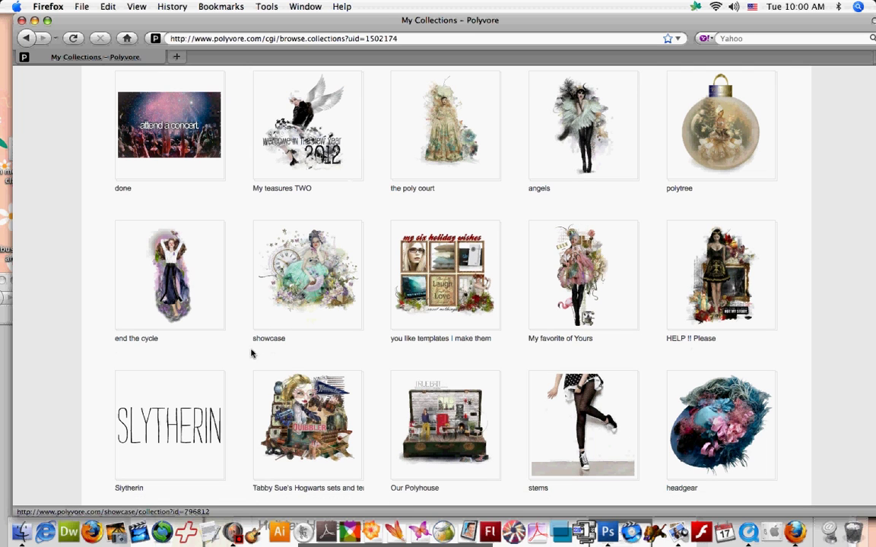
left_click(303, 287)
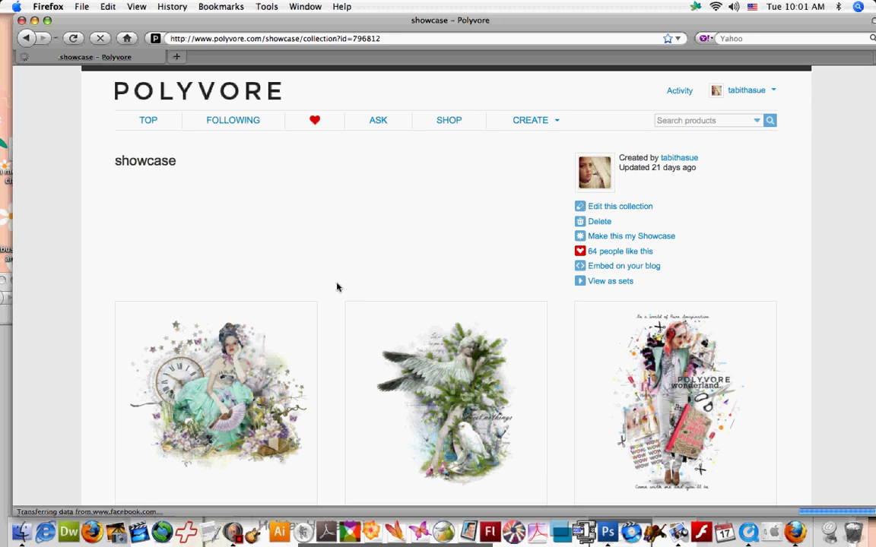
- Open the "Embed on your blog" page for the showcase collection and look over the available badge layouts
scroll(195, 106, "down", 3)
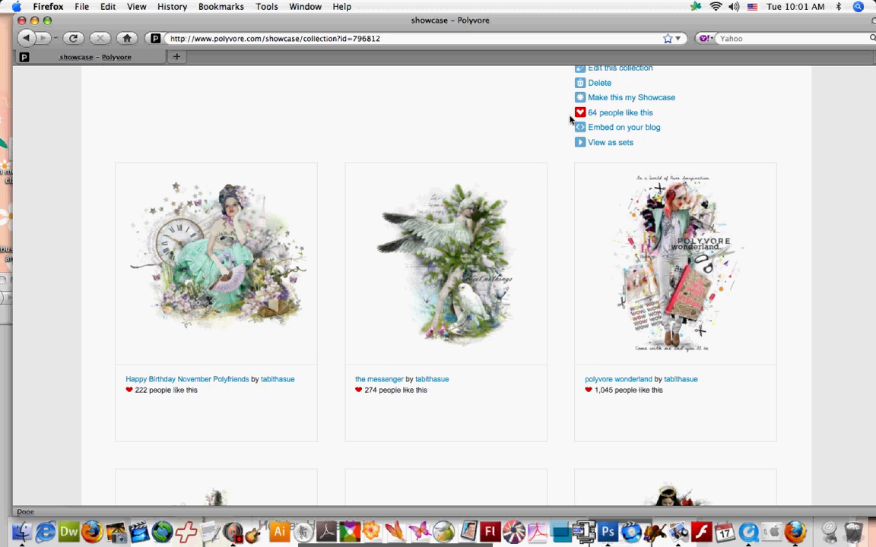
left_click(532, 144)
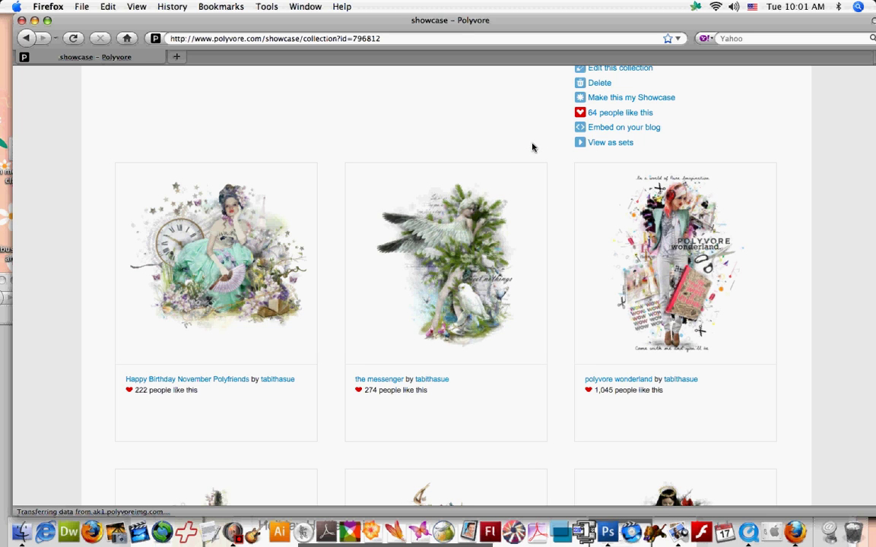
scroll(579, 131, "up", 3)
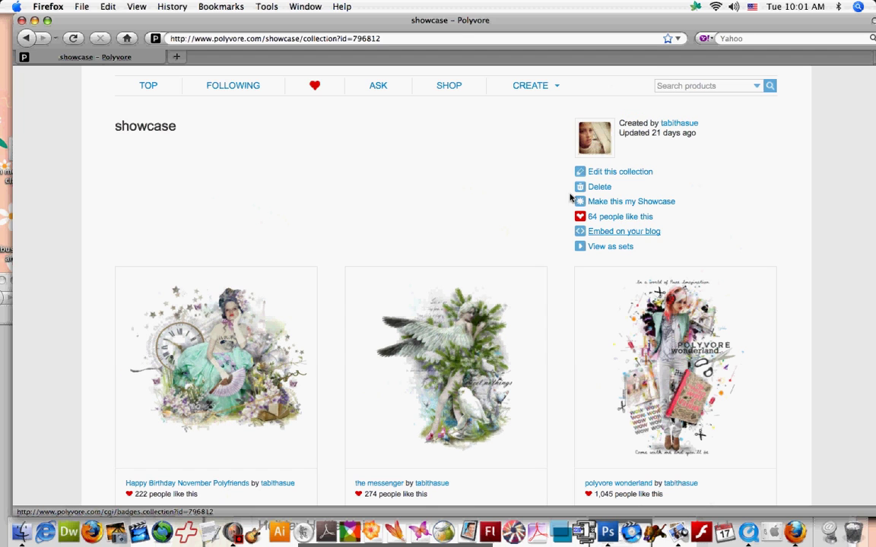
left_click(613, 231)
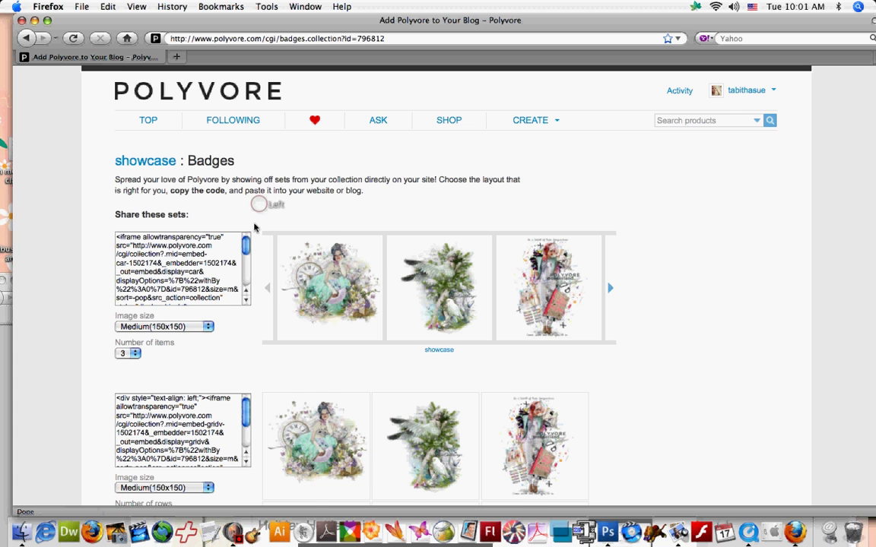
scroll(255, 220, "down", 3)
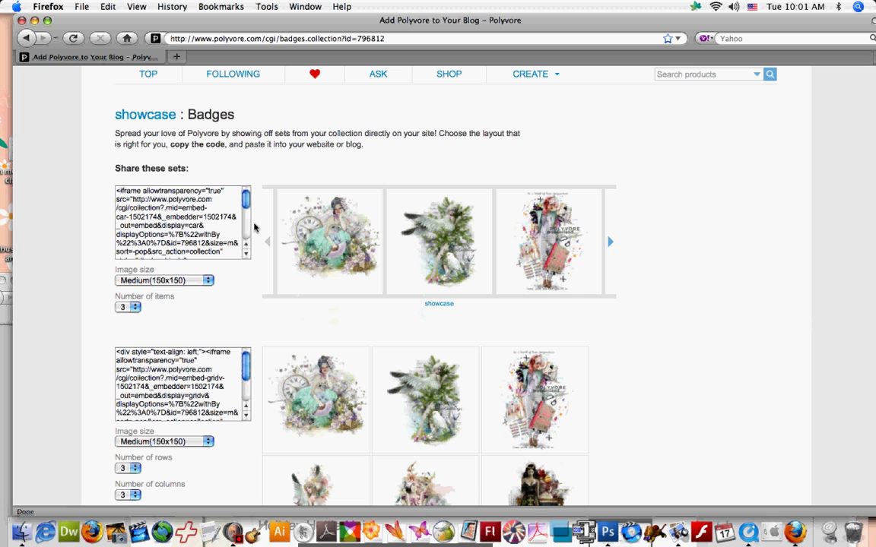
scroll(255, 227, "down", 4)
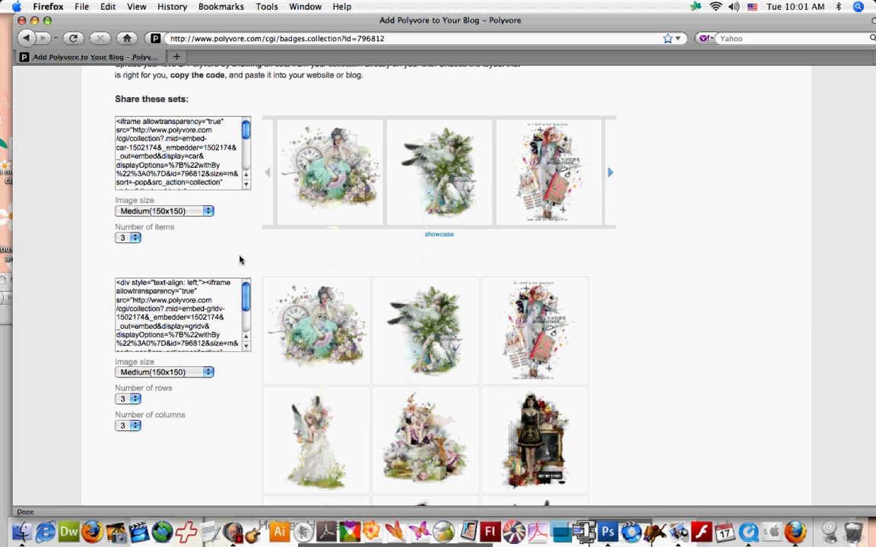
- Set the carousel badge's image size to Extra Large(400x400) and its number of items to 1, trying out selection of its embed code
left_click(201, 211)
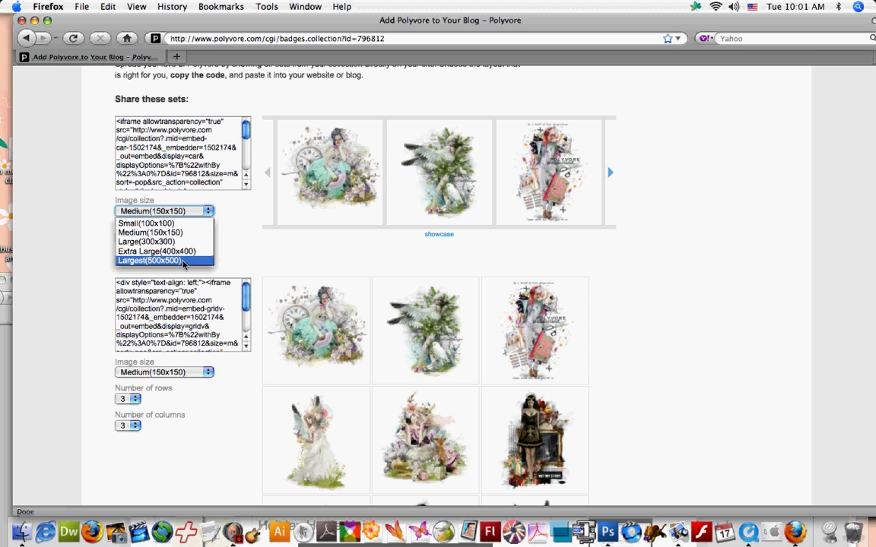
left_click(181, 250)
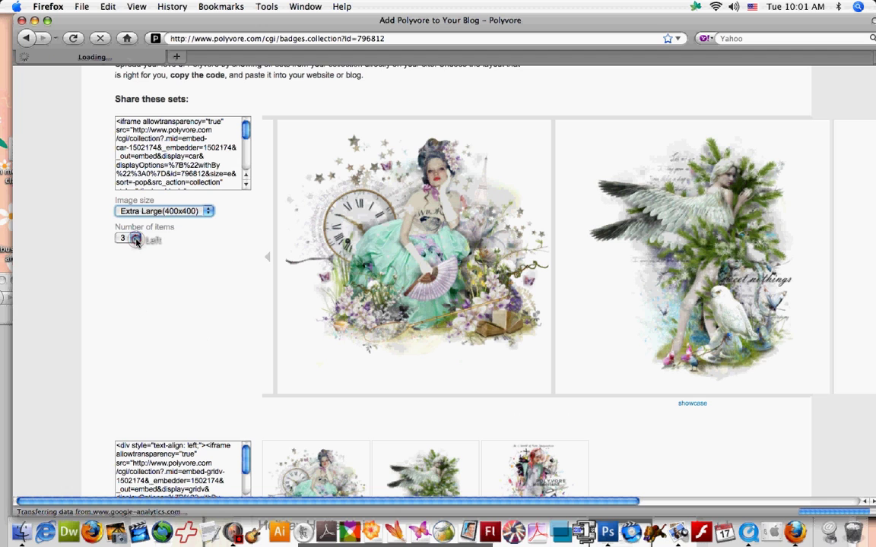
left_click(134, 238)
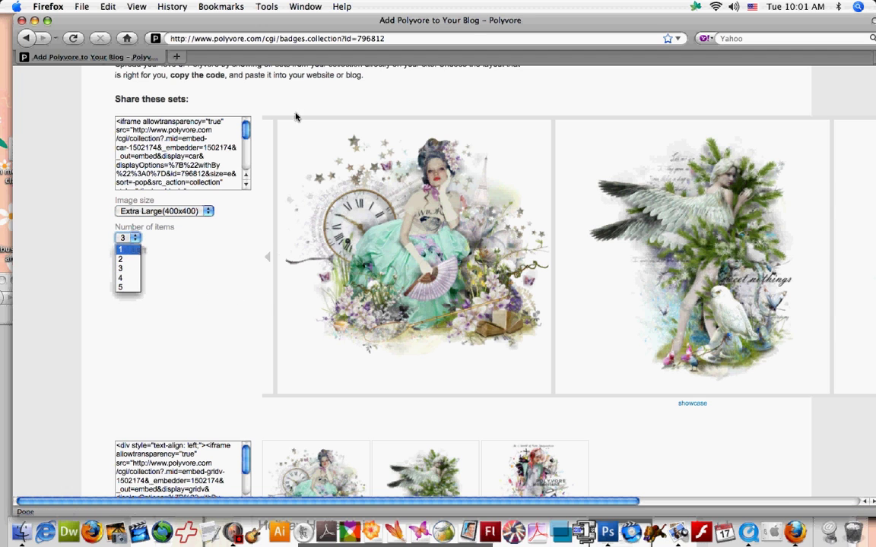
left_click(282, 349)
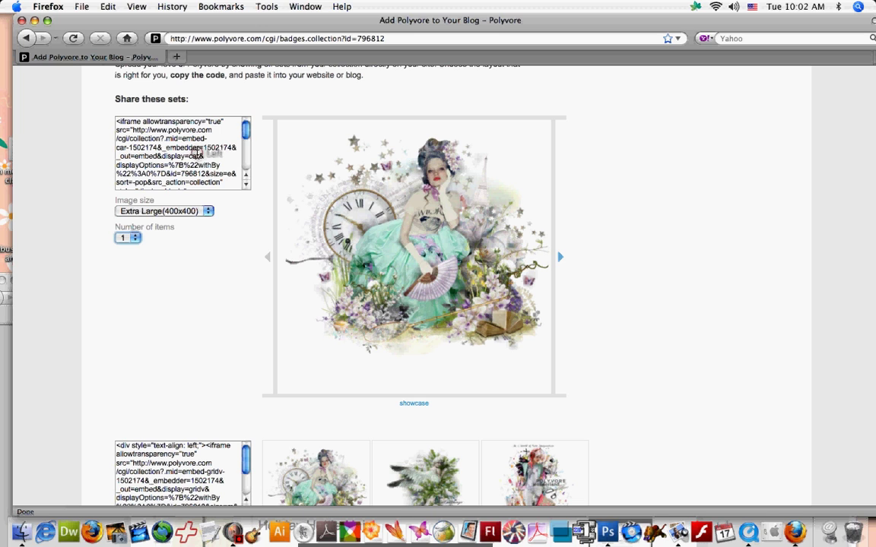
left_click(196, 154)
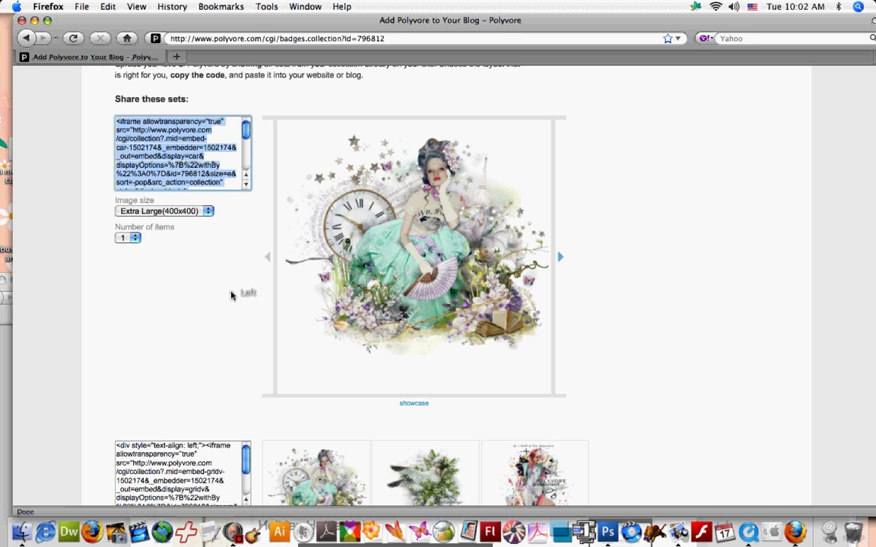
left_click(207, 262)
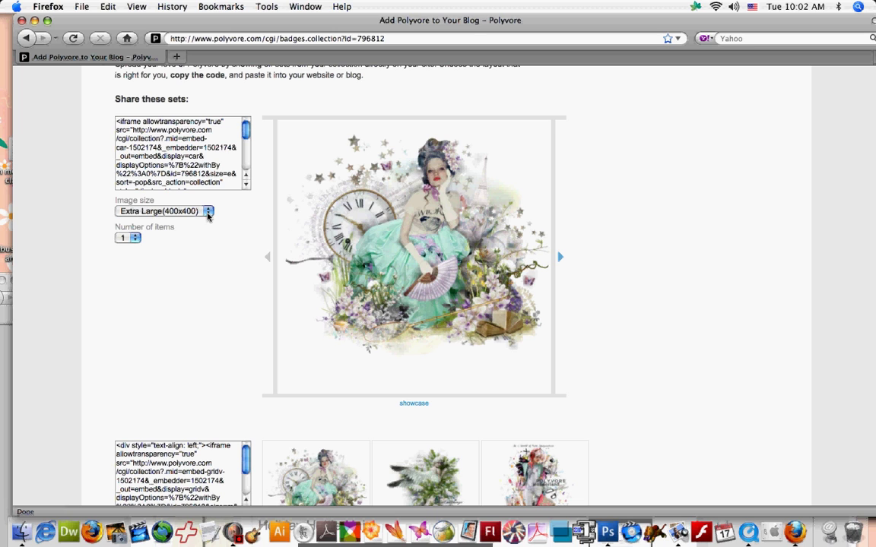
- Set the carousel badge's image size to Medium(150x150) and advance through its sets in the preview
left_click(207, 215)
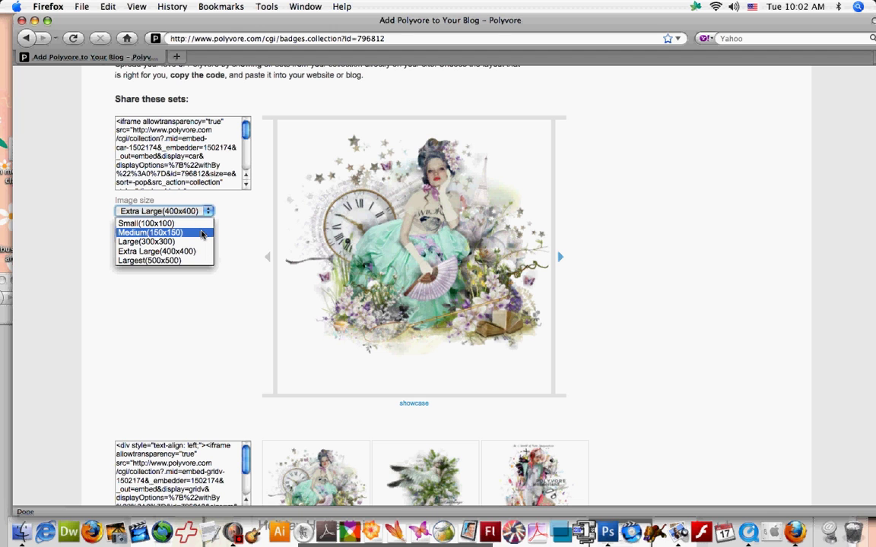
left_click(202, 232)
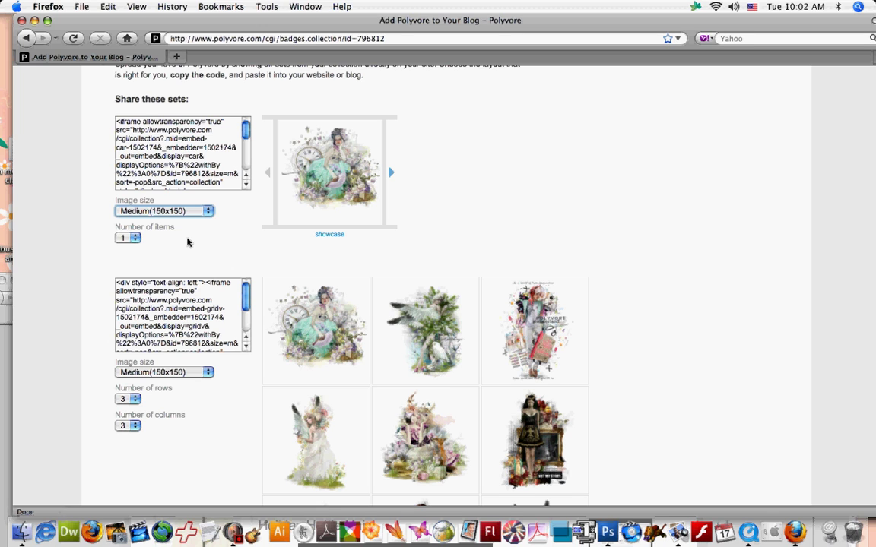
left_click(394, 174)
left_click(392, 172)
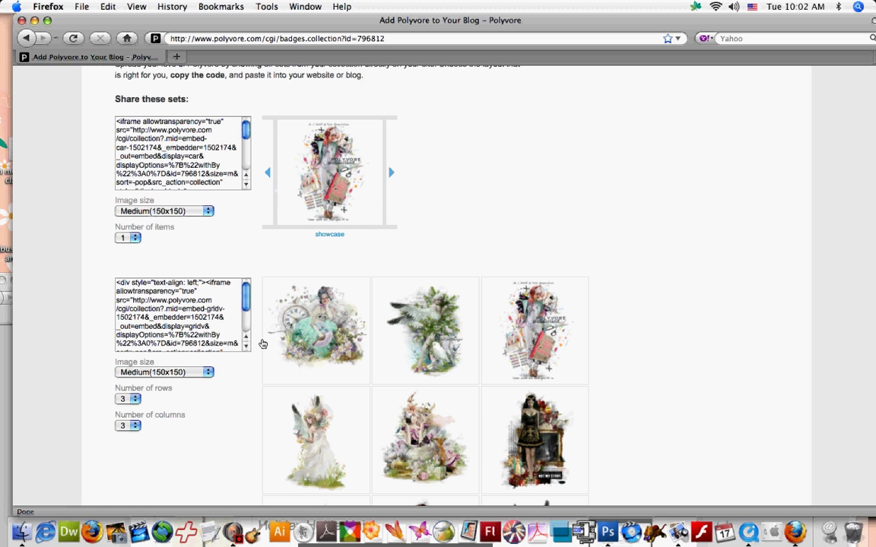
- Set the number of columns of the grid badge below the carousel to 1 and review its preview
left_click(225, 443)
scroll(228, 397, "down", 3)
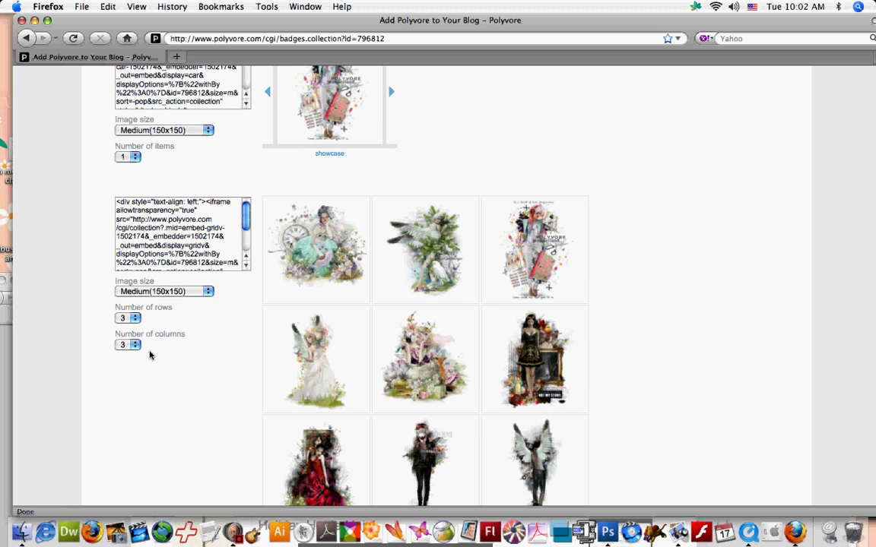
left_click(133, 345)
left_click(130, 357)
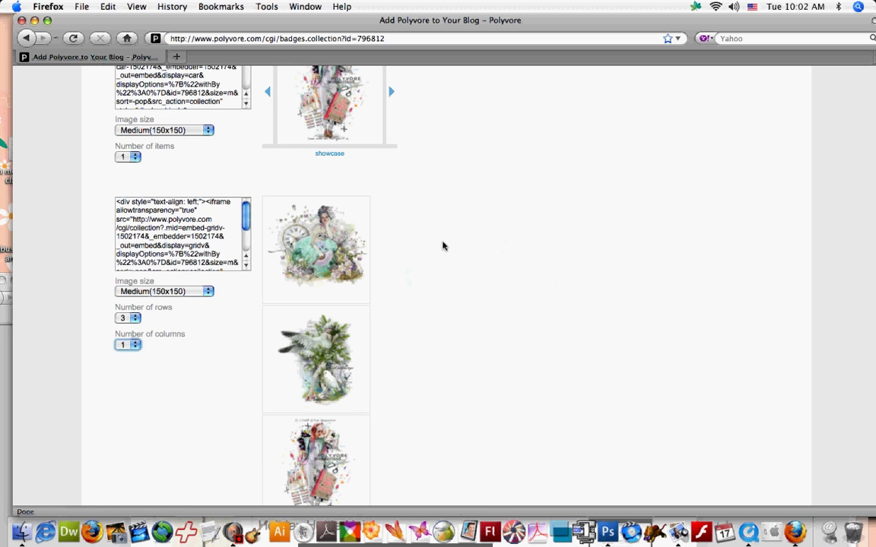
scroll(434, 260, "down", 1)
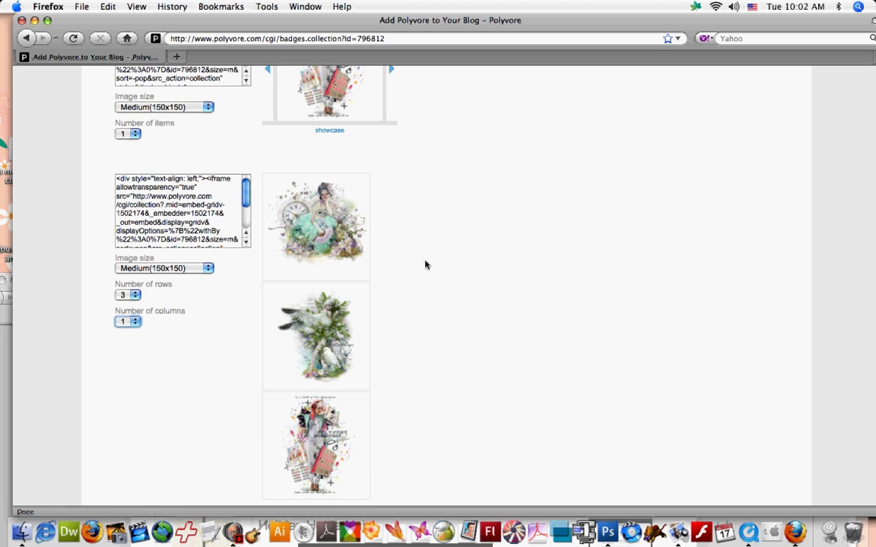
scroll(426, 265, "down", 1)
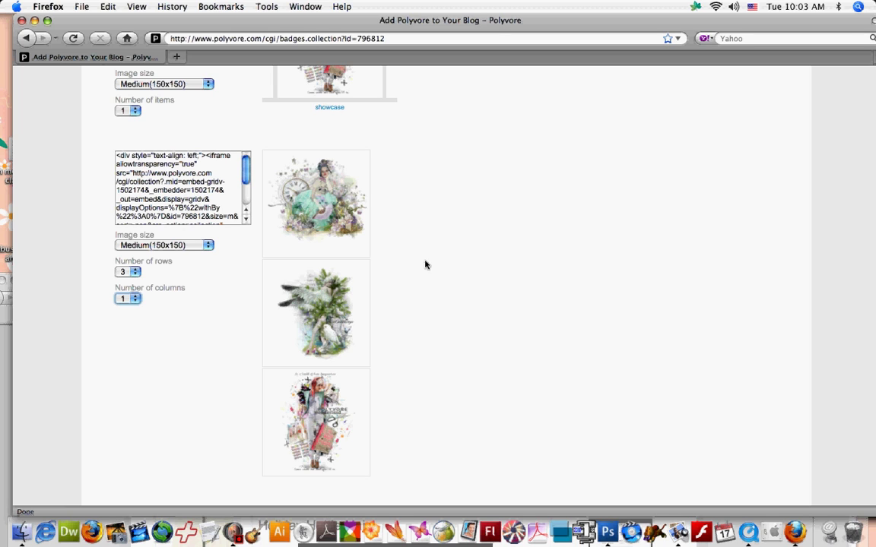
- Set the grid badge's number of rows to 5 and review the longer preview
mouse_move(247, 178)
left_mouse_down()
mouse_move(247, 206)
mouse_move(247, 142)
left_mouse_up()
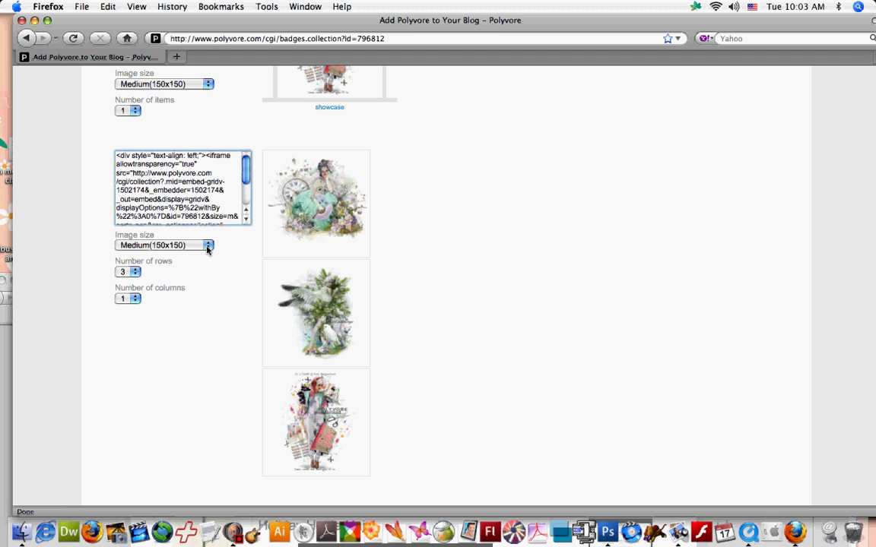
left_click(135, 273)
left_click(131, 323)
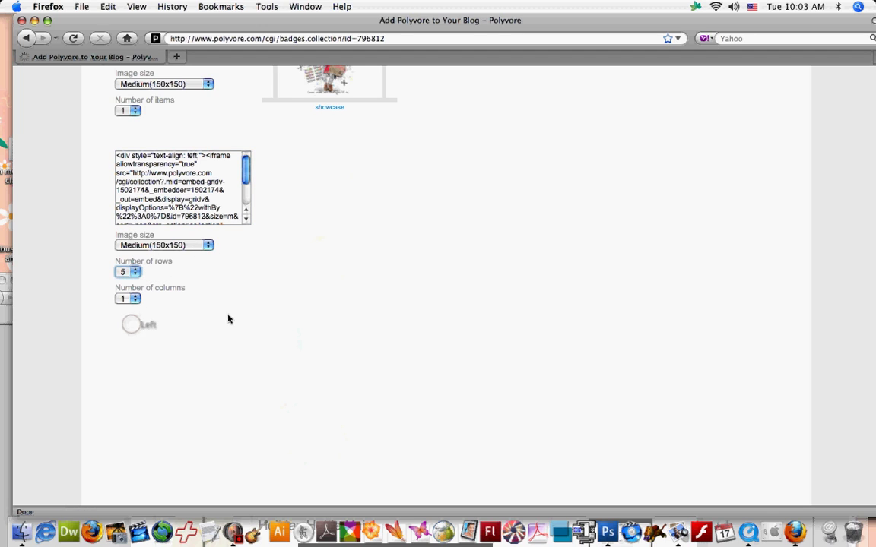
scroll(403, 263, "down", 5)
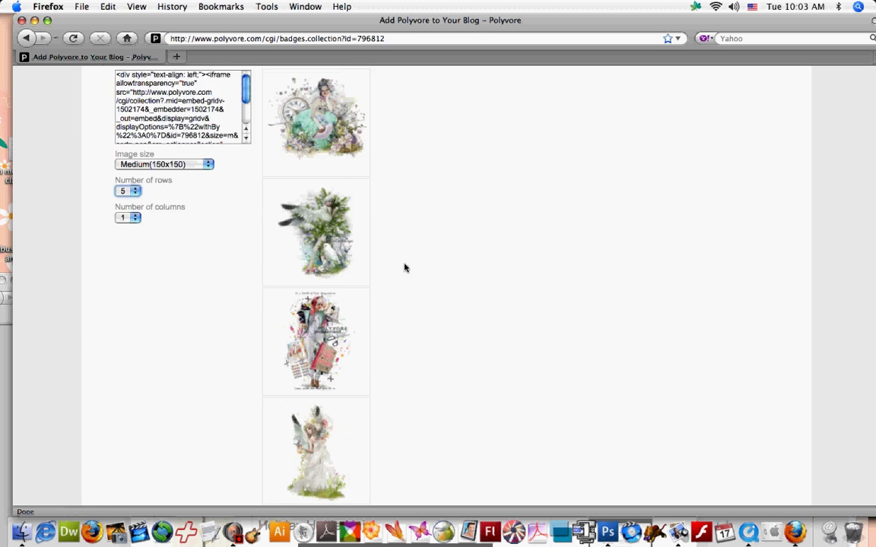
- Set the carousel badge's number of items to 5 and advance its preview to further sets
scroll(404, 268, "up", 10)
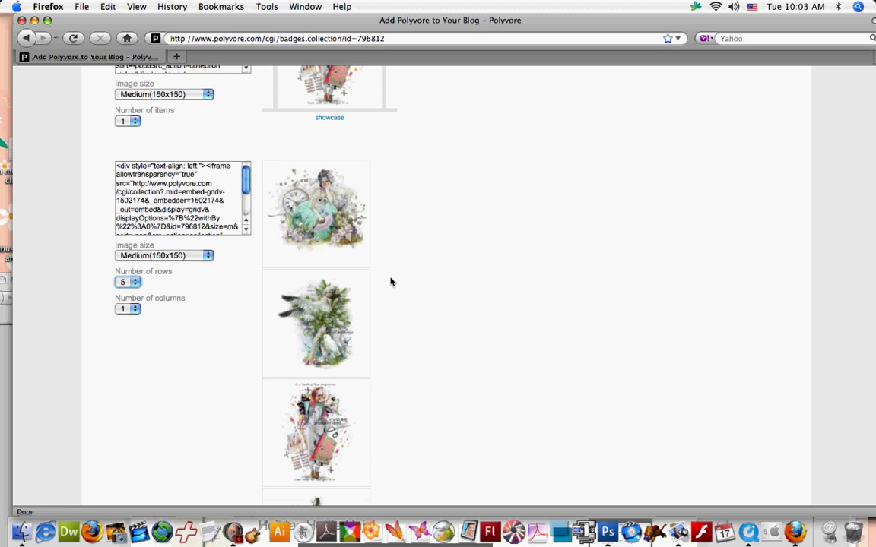
scroll(390, 282, "up", 4)
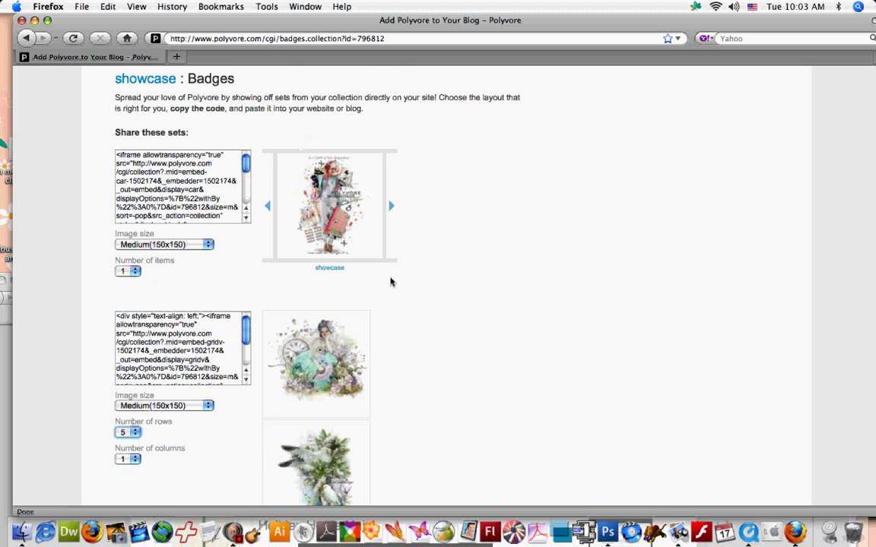
left_click(244, 283)
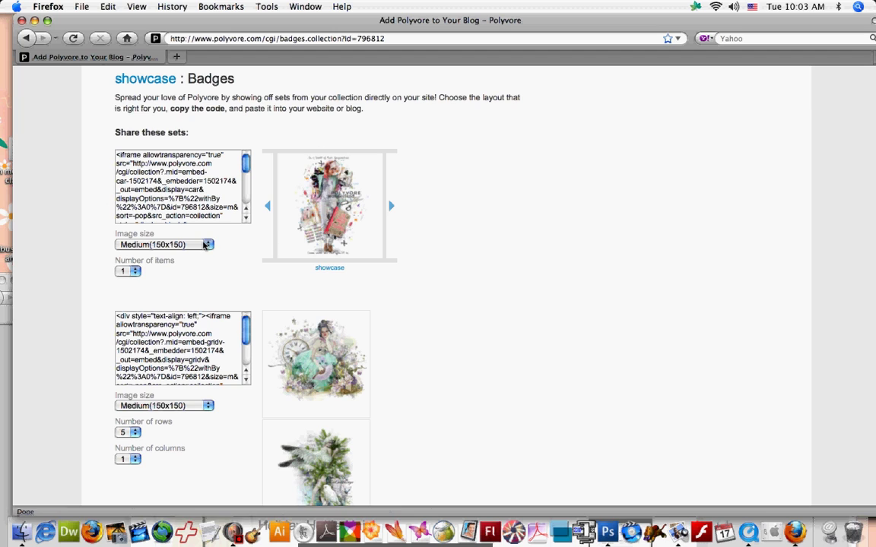
left_click(134, 271)
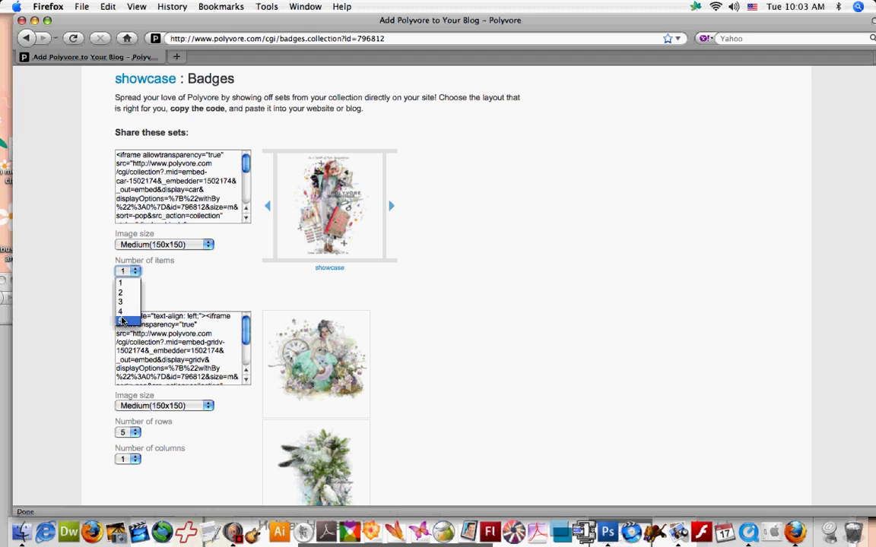
left_click(121, 320)
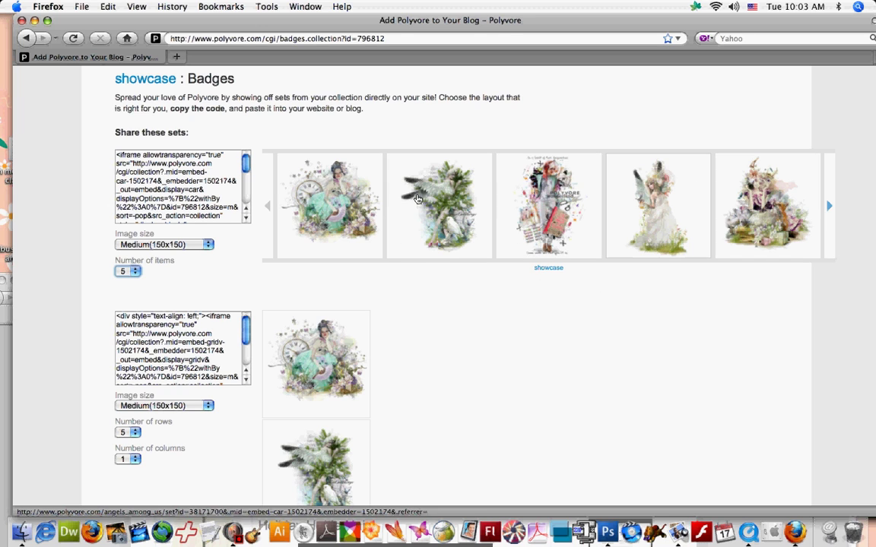
left_click(830, 194)
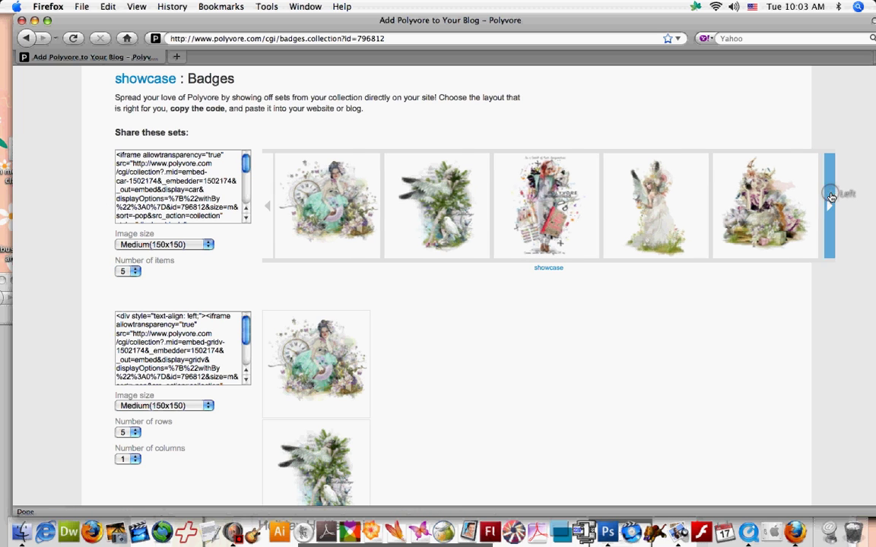
- Copy the whole embed code of the carousel badge
left_click(202, 214)
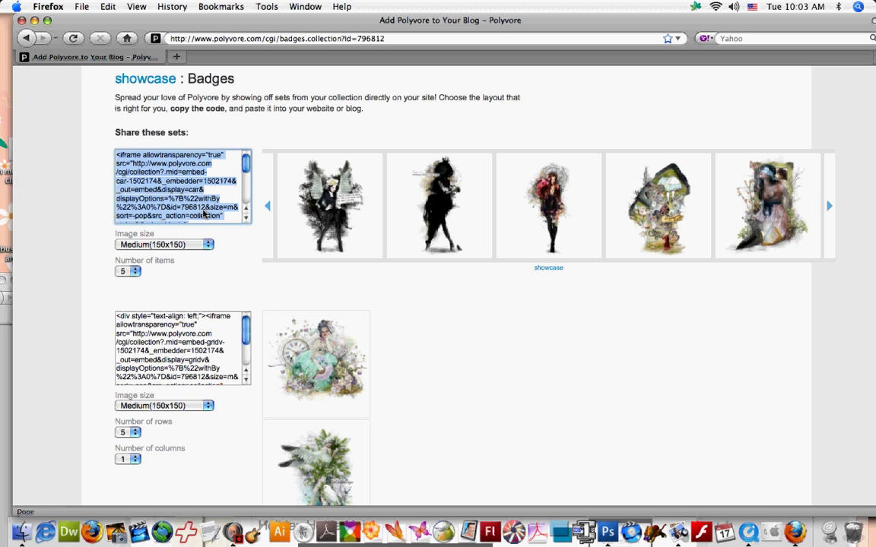
right_click(203, 213)
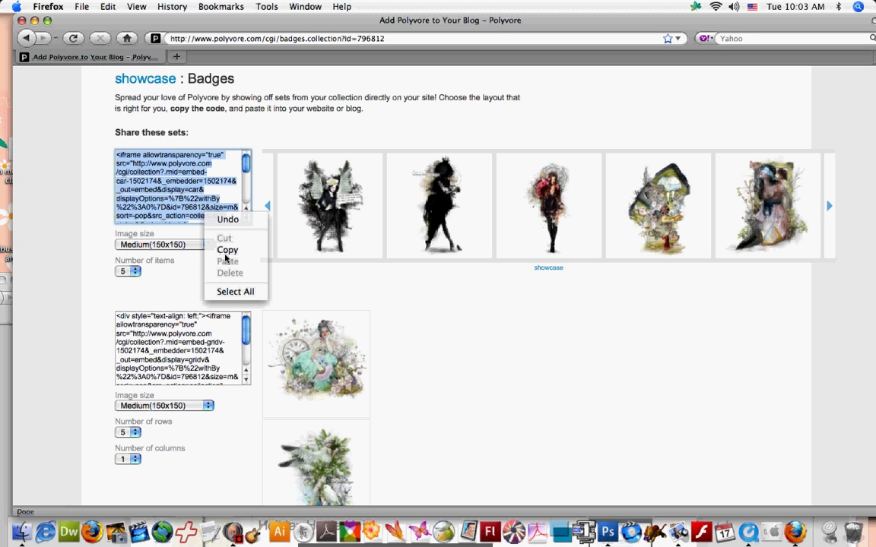
left_click(227, 250)
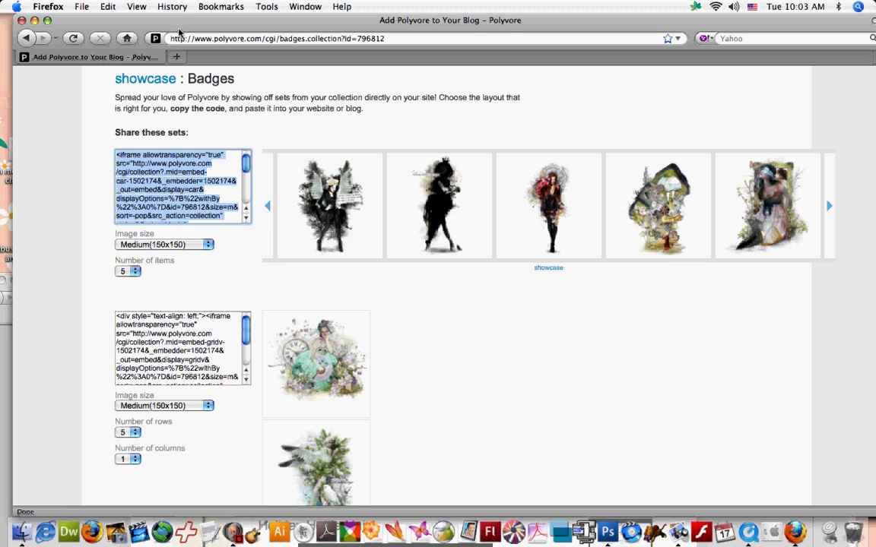
- Move the badge window aside and bring the mademoiselle Sue's blog window forward, showing the top of the blog
left_click_drag(178, 28, 483, 73)
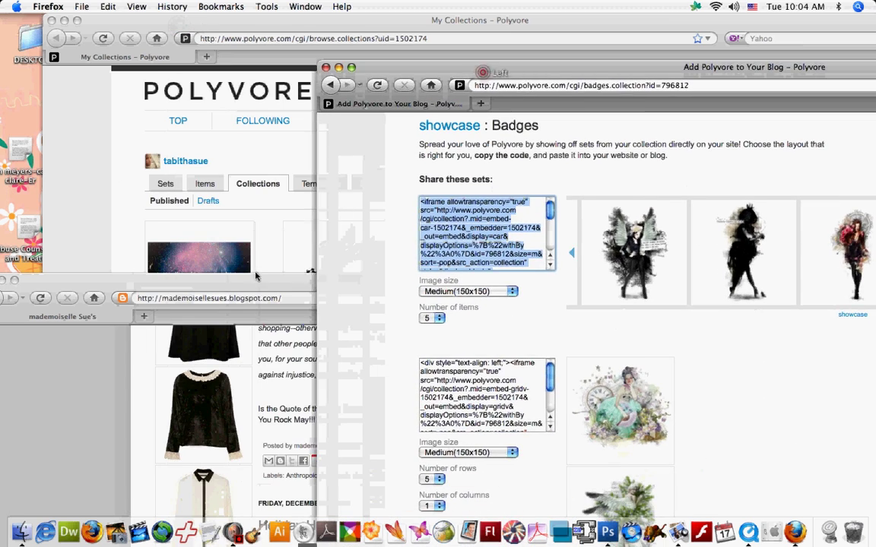
left_click_drag(257, 279, 289, 51)
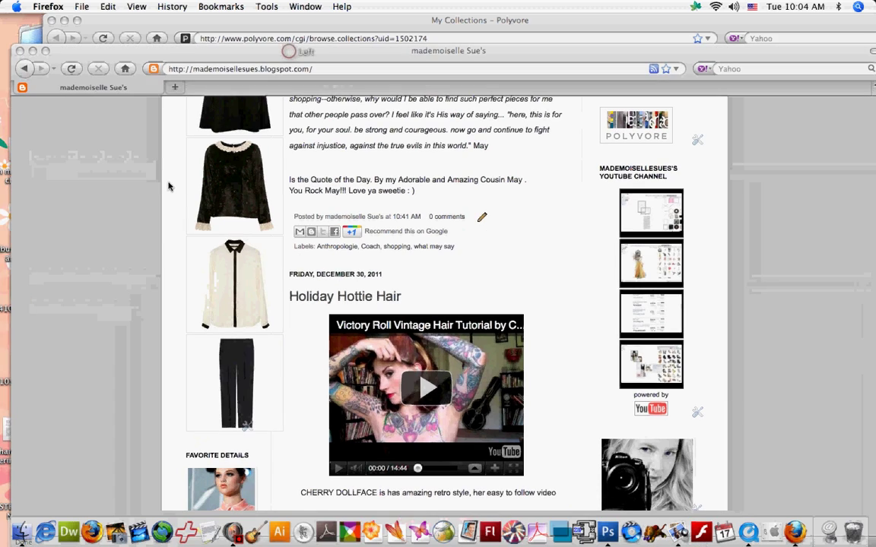
left_click(169, 186)
scroll(168, 251, "up", 6)
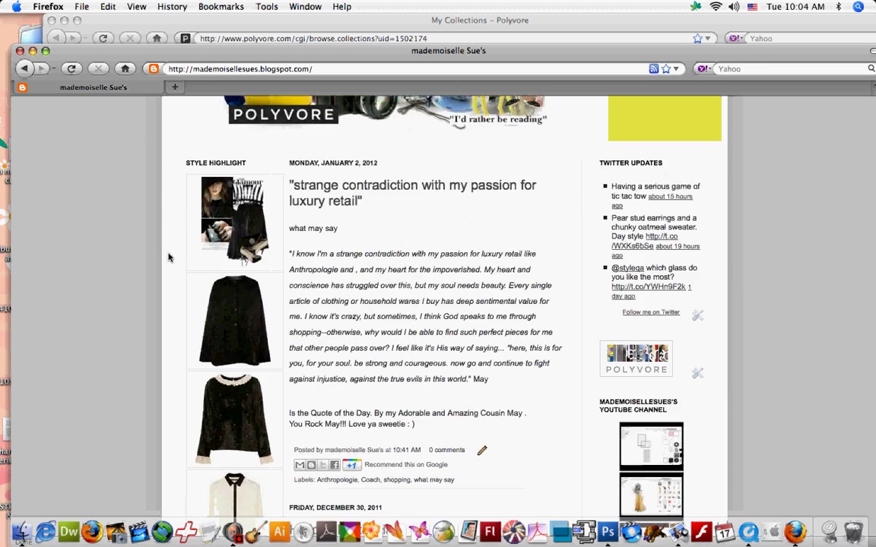
scroll(168, 257, "up", 5)
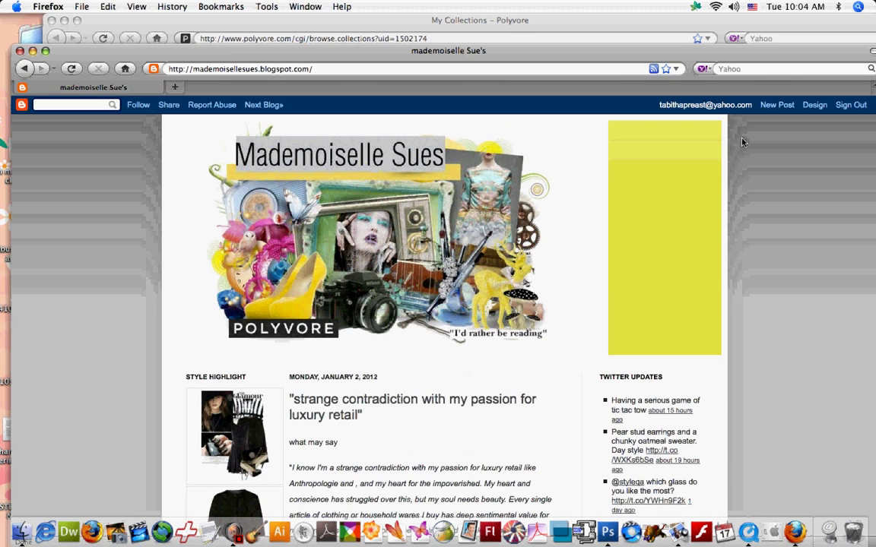
left_click_drag(659, 51, 653, 23)
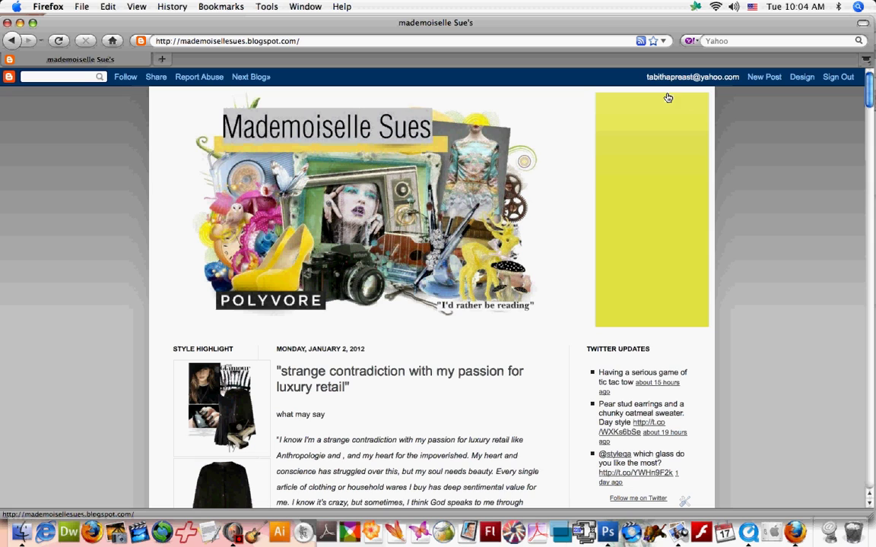
- Open the blog's Design page and look over the whole layout of page elements and gadgets
left_click(801, 77)
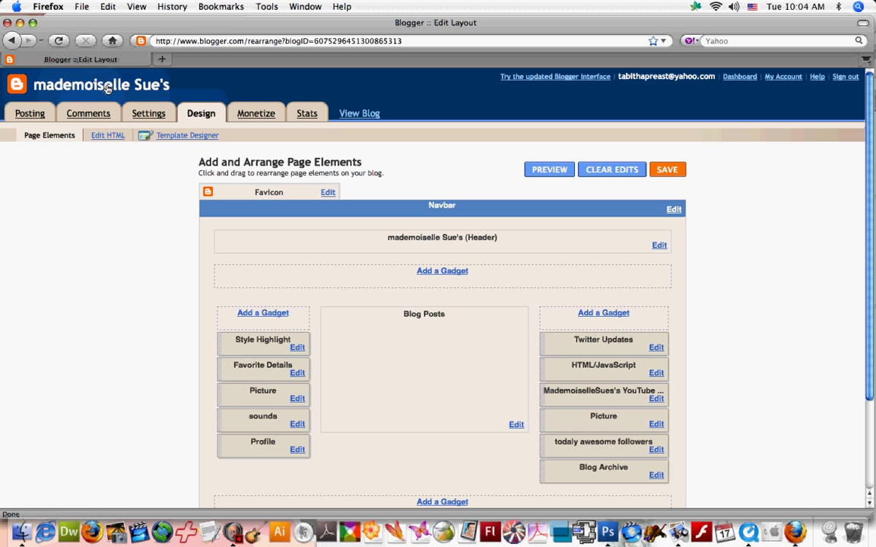
scroll(158, 244, "down", 3)
scroll(160, 244, "down", 2)
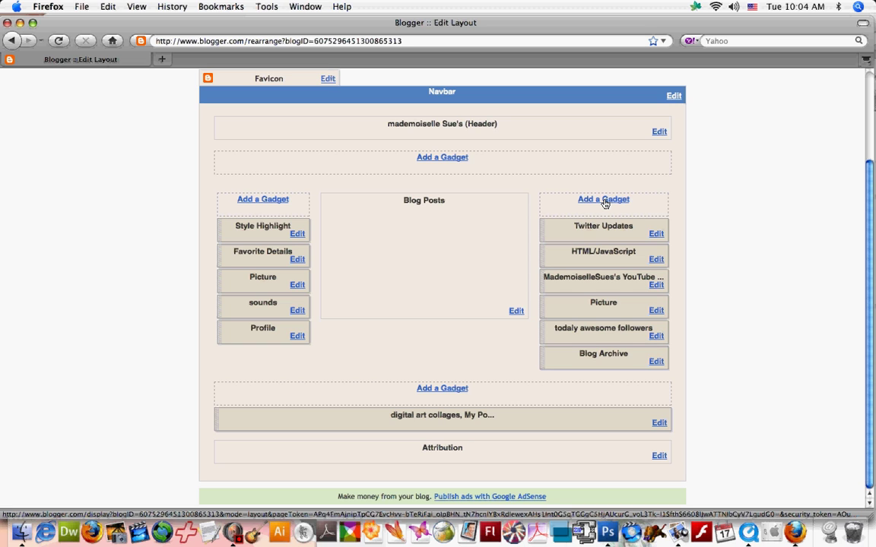
- Open the "digital art collages, My Polyvore Dolls" HTML/JavaScript gadget for editing and delete all the code in its content
left_click(658, 423)
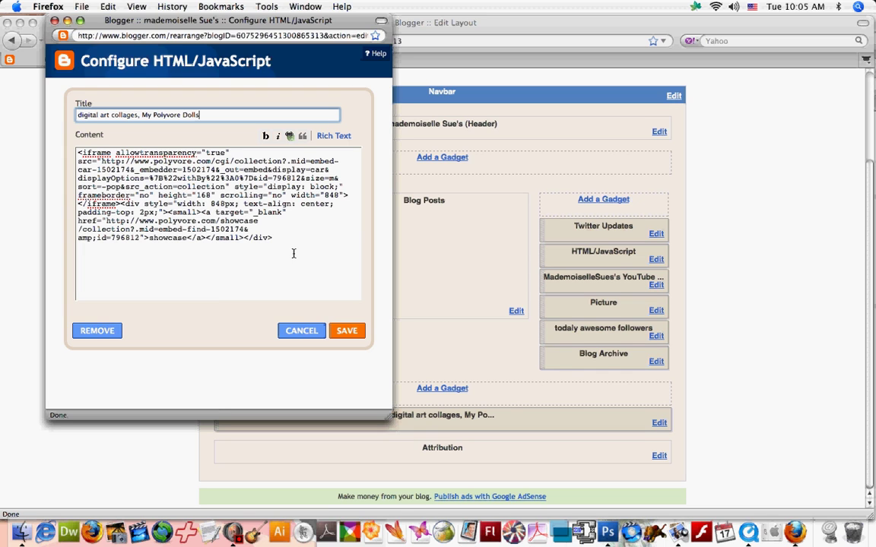
left_click_drag(299, 246, 78, 143)
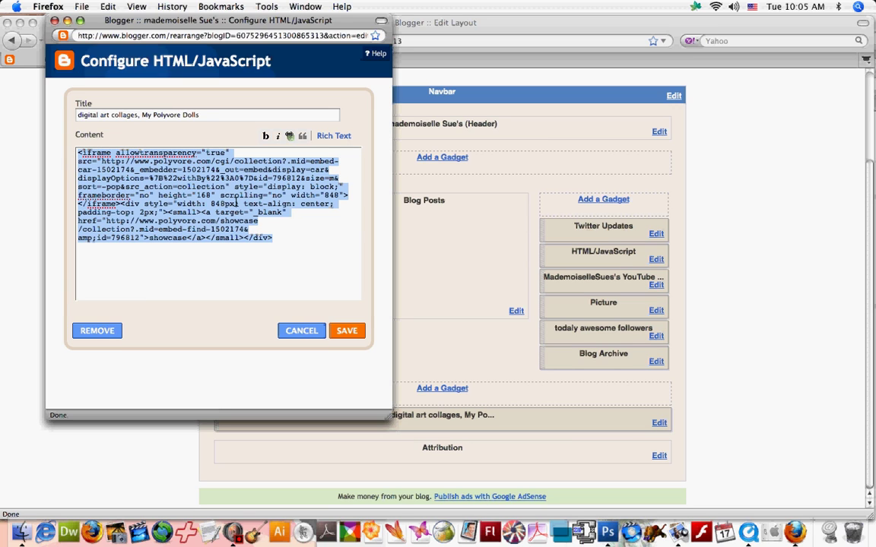
key("Delete")
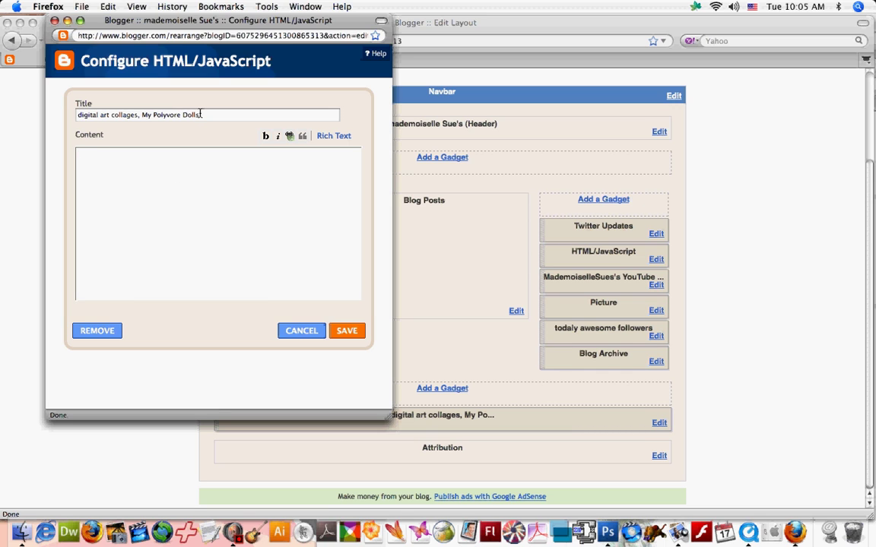
- Paste the copied carousel embed code into the gadget's empty content and save the gadget
left_click(159, 200)
right_click(160, 200)
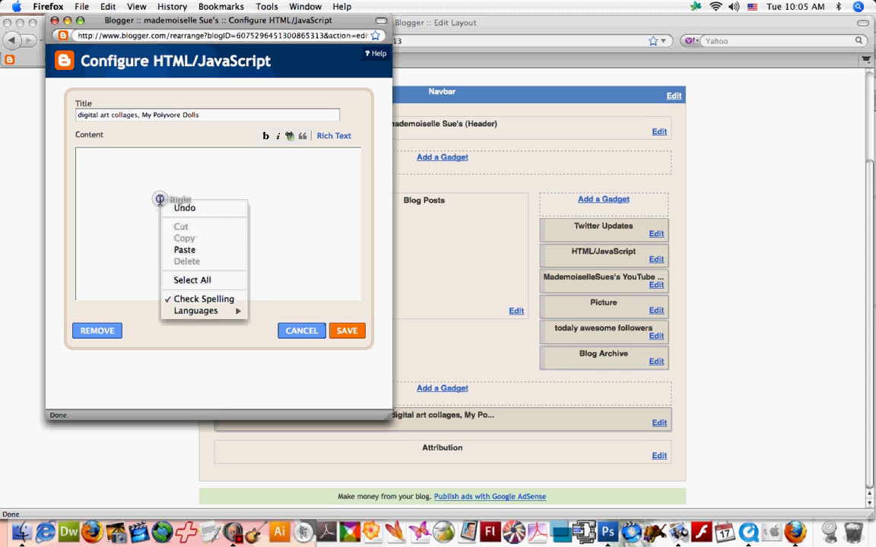
left_click(181, 253)
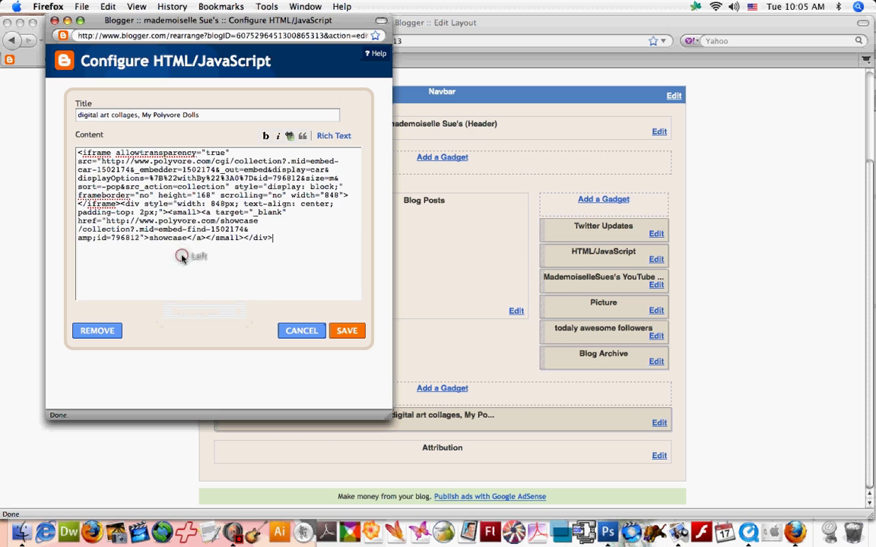
left_click(344, 331)
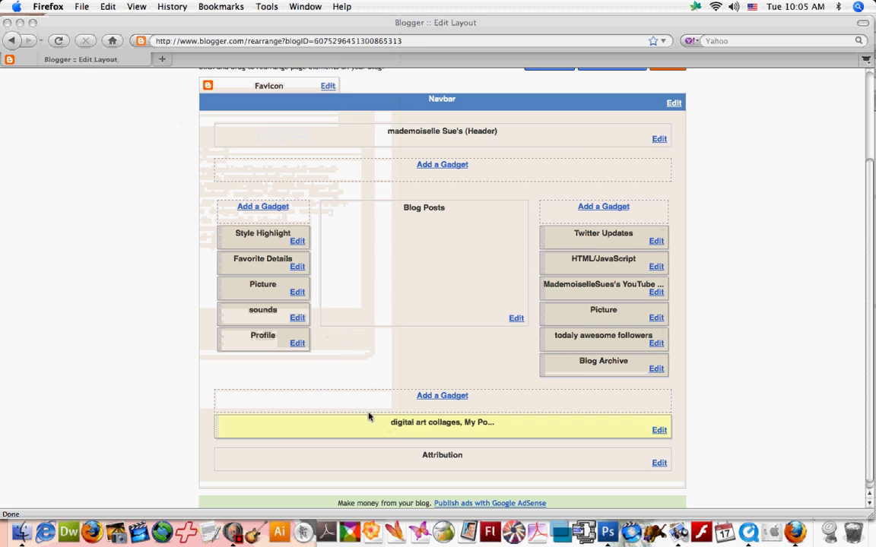
scroll(541, 189, "up", 3)
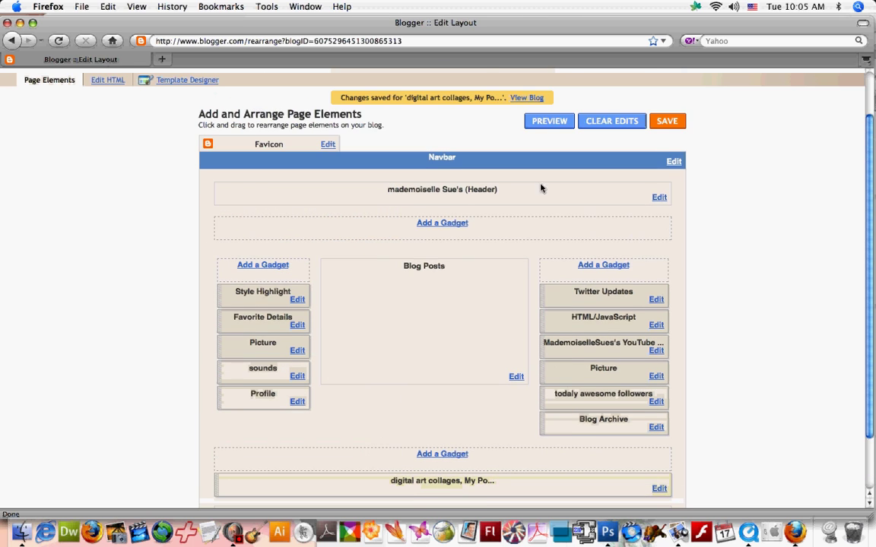
scroll(106, 271, "down", 3)
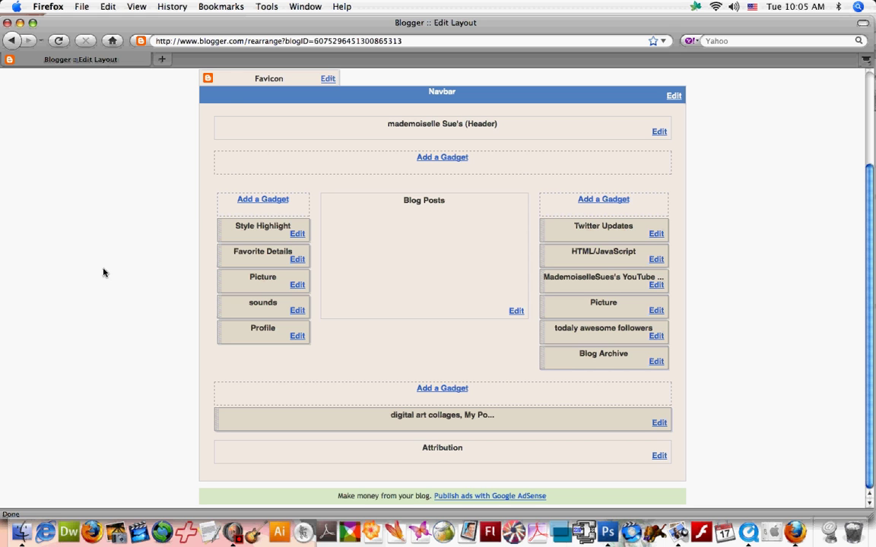
- Move the Blogger window aside, bring the Polyvore collections window forward and open the blog badges page from the account's Activity page
left_click_drag(215, 24, 181, 274)
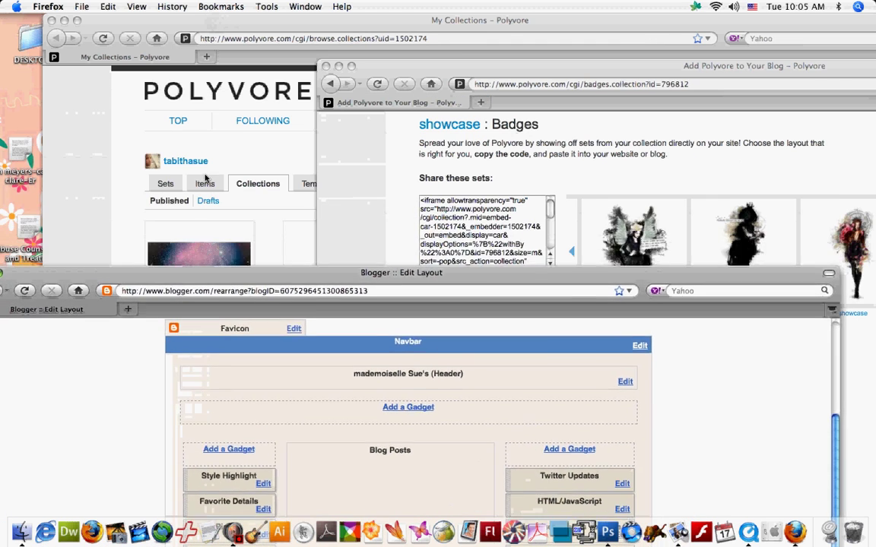
left_click_drag(205, 177, 225, 113)
left_click(111, 89)
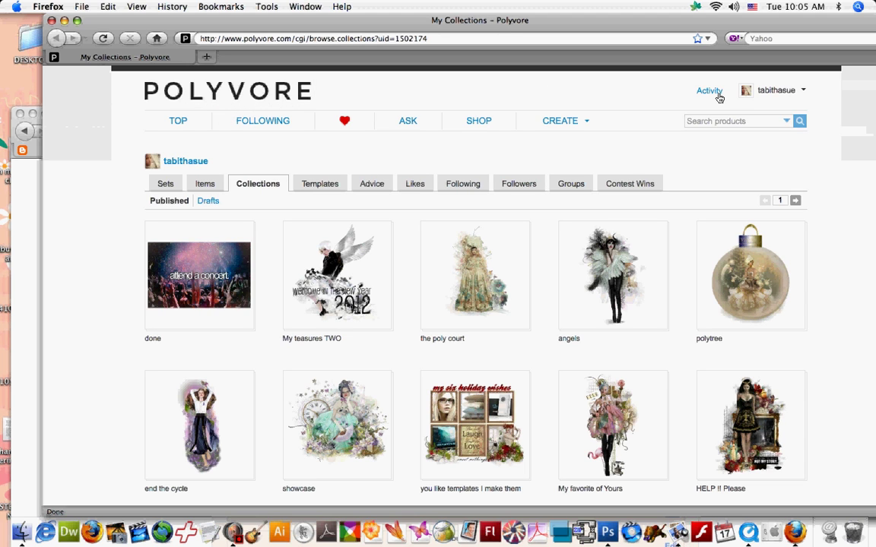
left_click(717, 94)
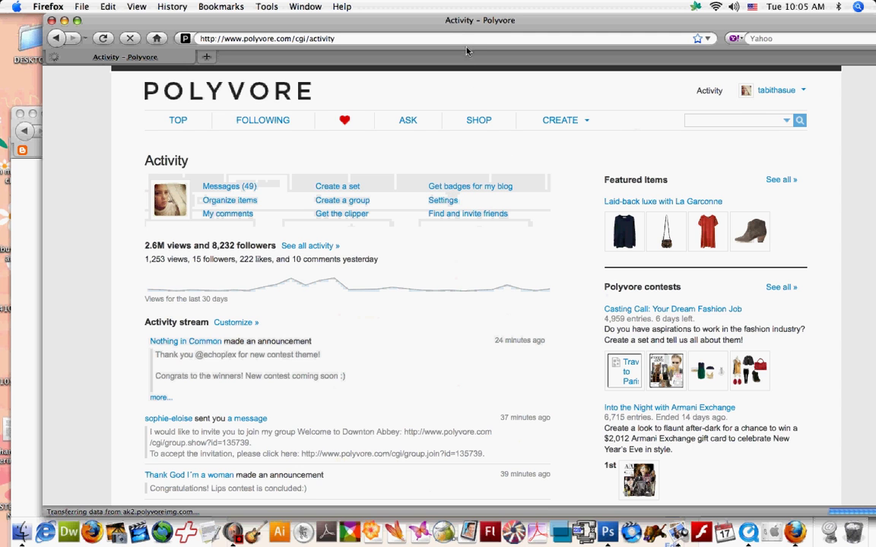
left_click_drag(471, 28, 428, 28)
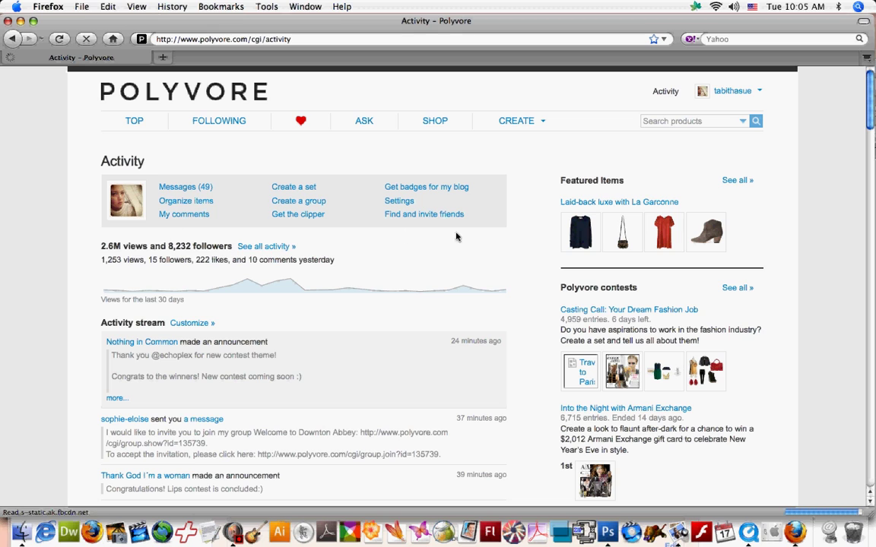
left_click(455, 187)
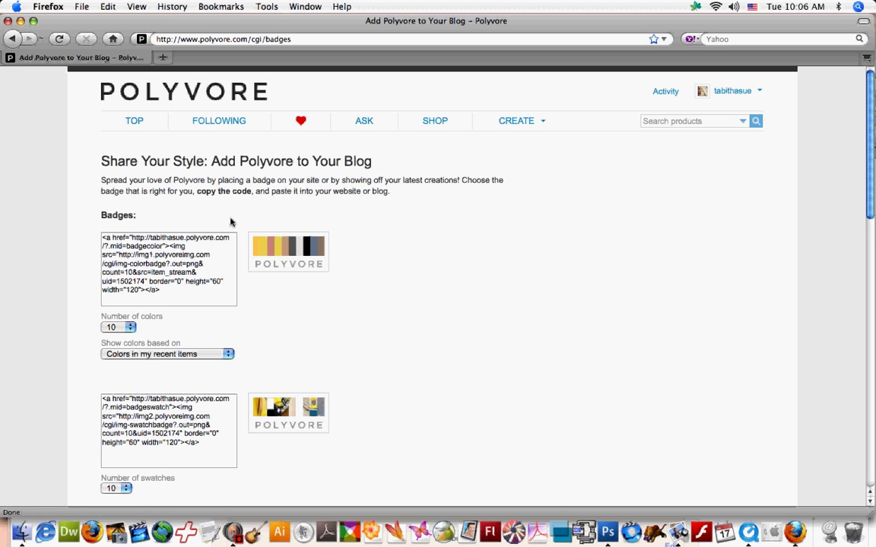
- Look over the whole badges page: color and swatch badges, color source options, set carousel and grid layouts, and Tumblr feed instructions
scroll(231, 222, "down", 5)
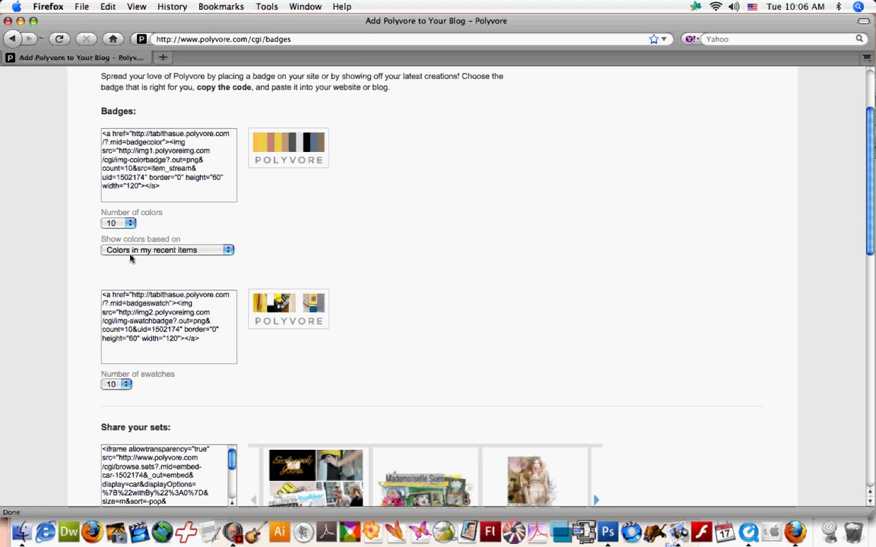
left_click(227, 250)
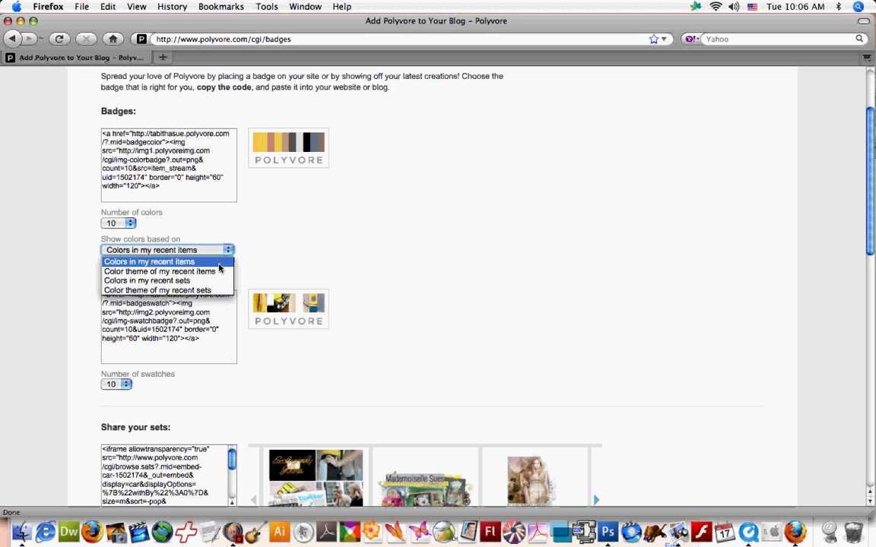
left_click(288, 260)
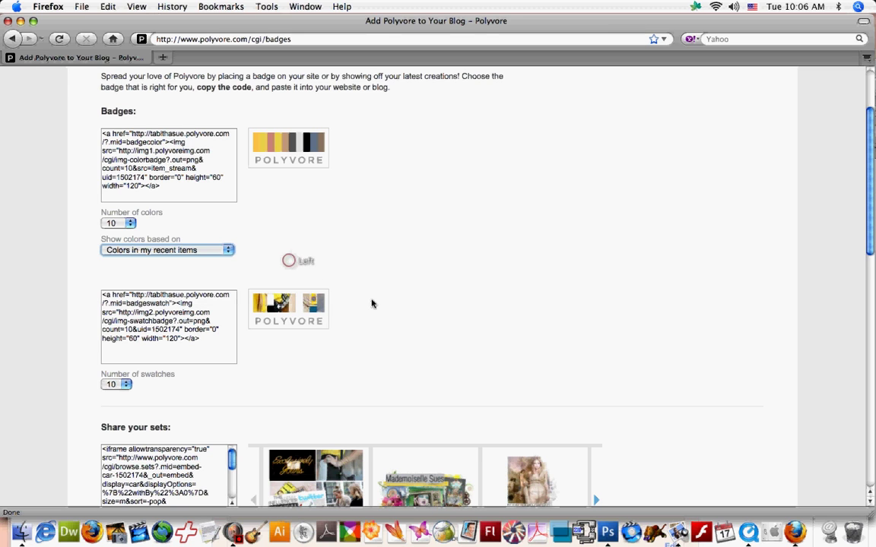
scroll(372, 303, "down", 1)
scroll(371, 303, "down", 3)
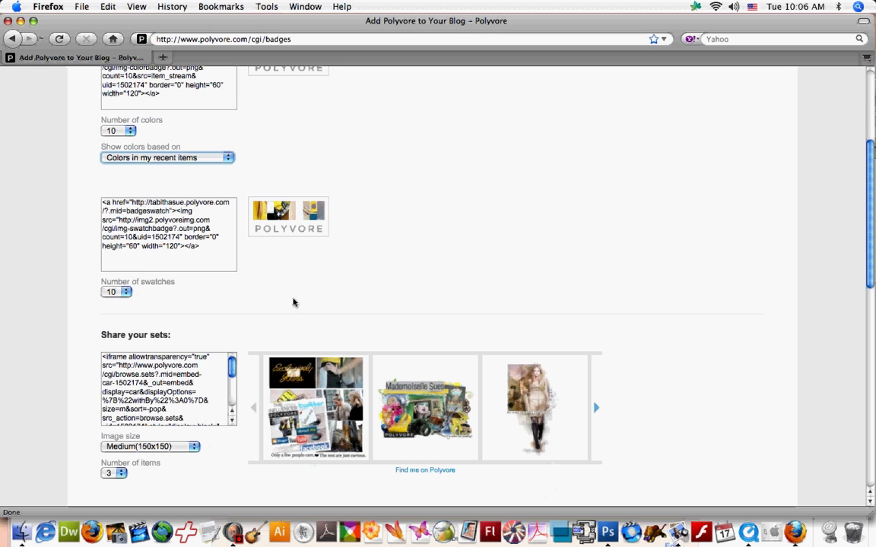
scroll(211, 331, "down", 1)
scroll(211, 330, "down", 3)
scroll(264, 335, "down", 12)
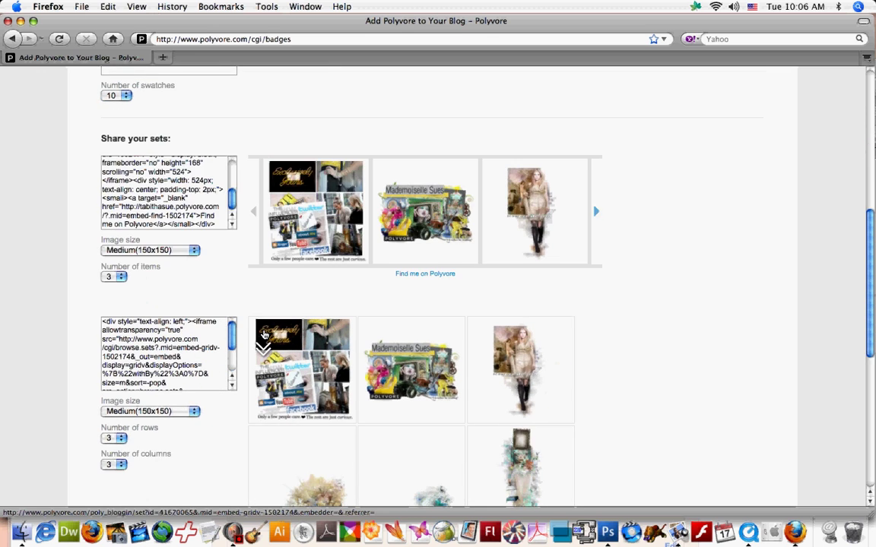
scroll(262, 332, "down", 3)
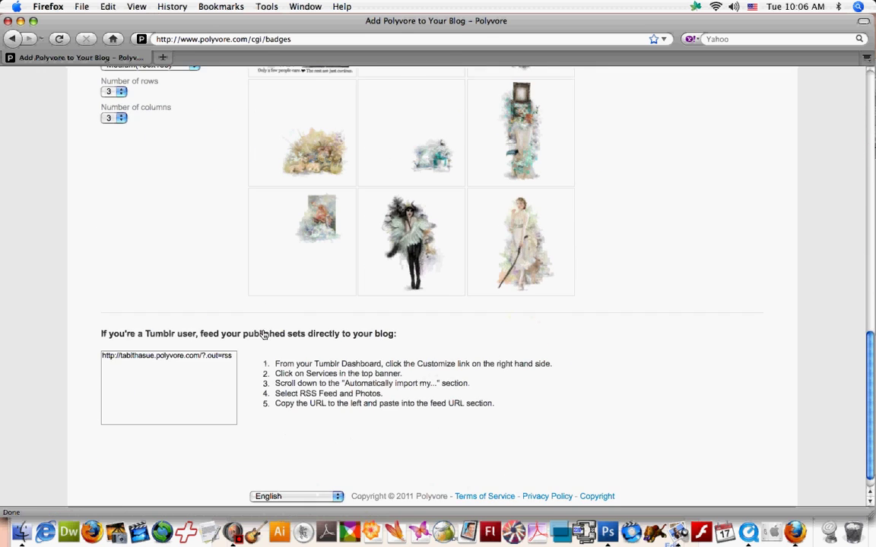
scroll(264, 335, "up", 2)
scroll(263, 333, "down", 2)
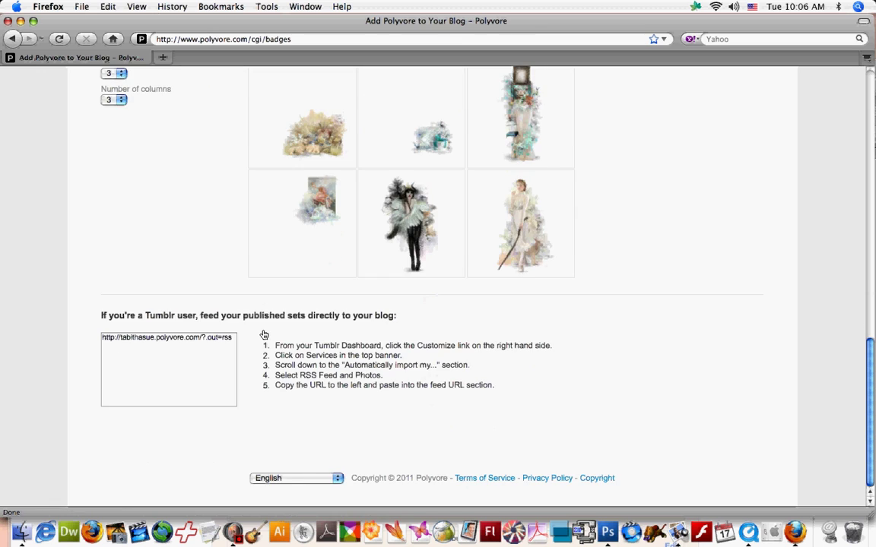
scroll(264, 334, "up", 20)
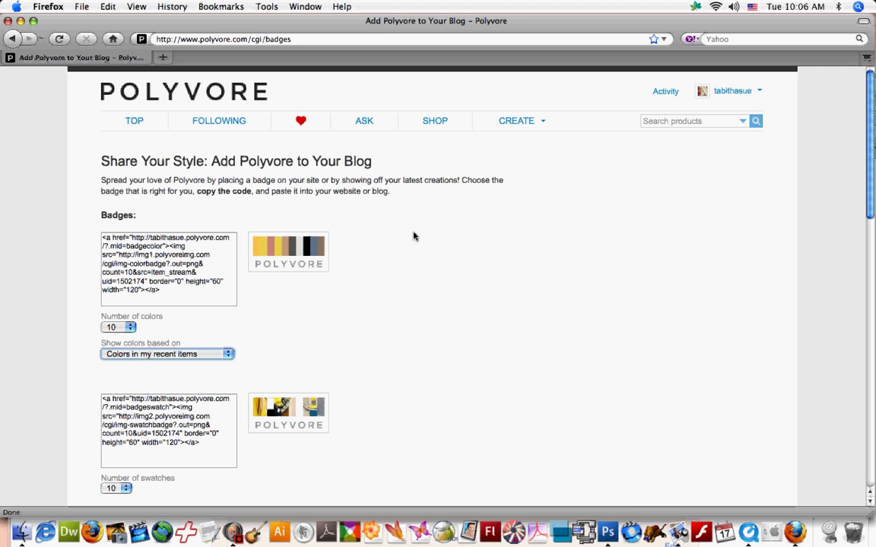
- Try 20 swatches on the swatch badge and settle on 5
scroll(266, 317, "down", 1)
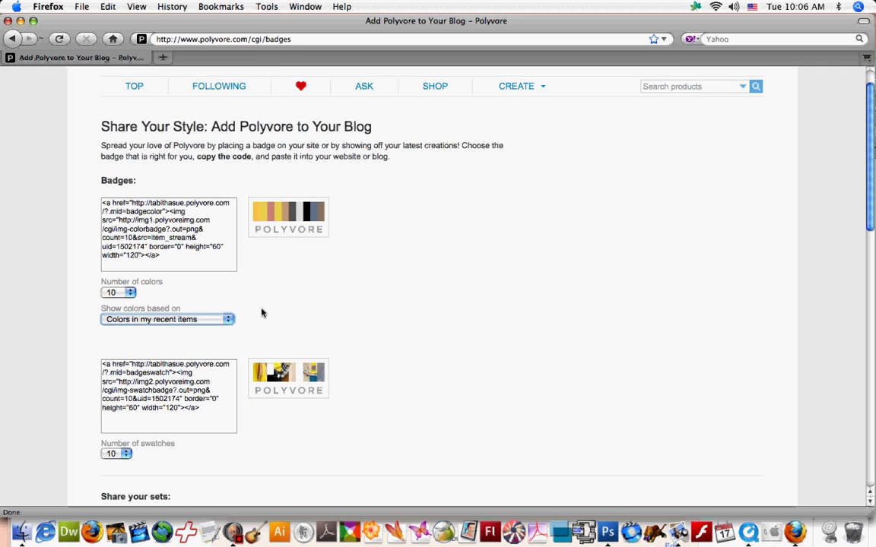
scroll(262, 313, "down", 1)
left_click(124, 419)
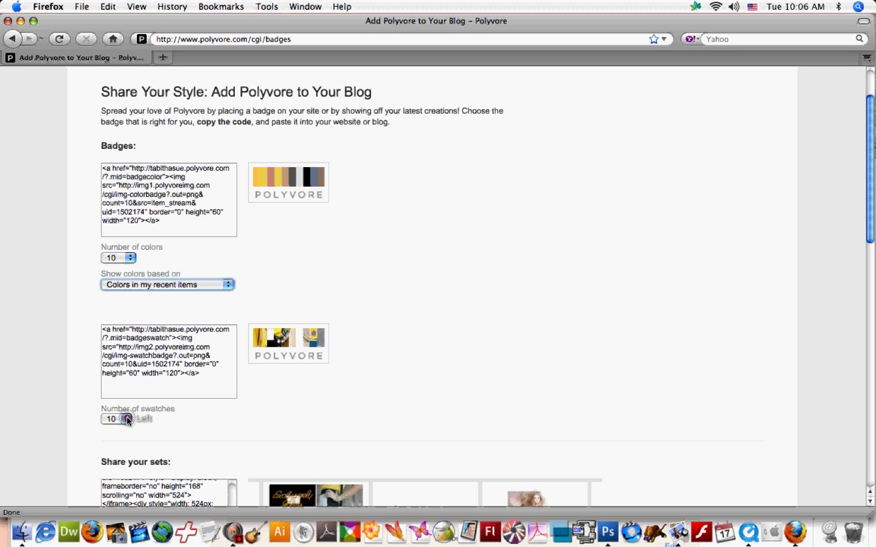
left_click(106, 448)
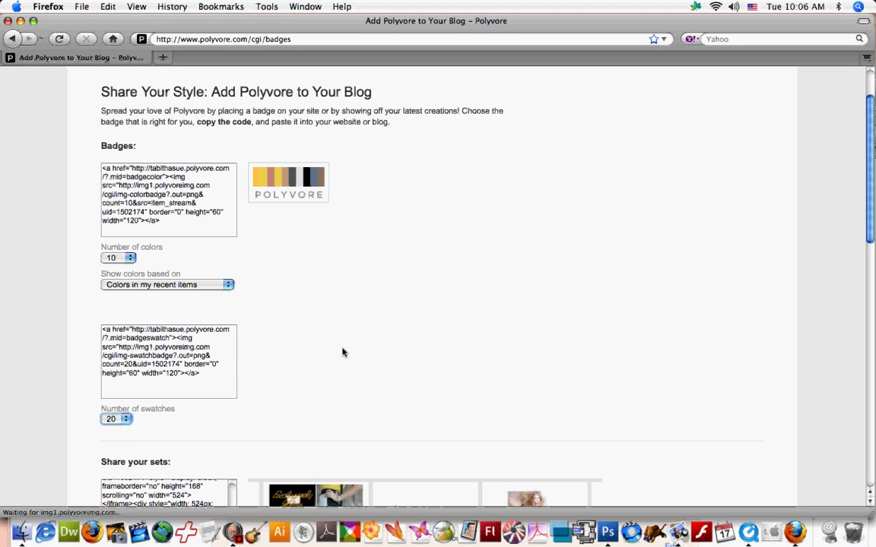
left_click(124, 419)
left_click(117, 428)
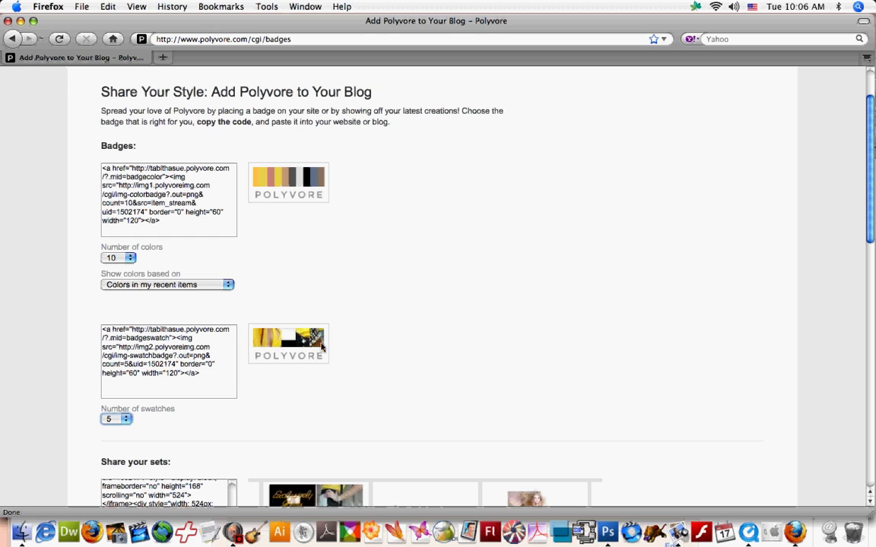
- Copy the whole embed code of the swatch badge
left_click(164, 372)
right_click(166, 372)
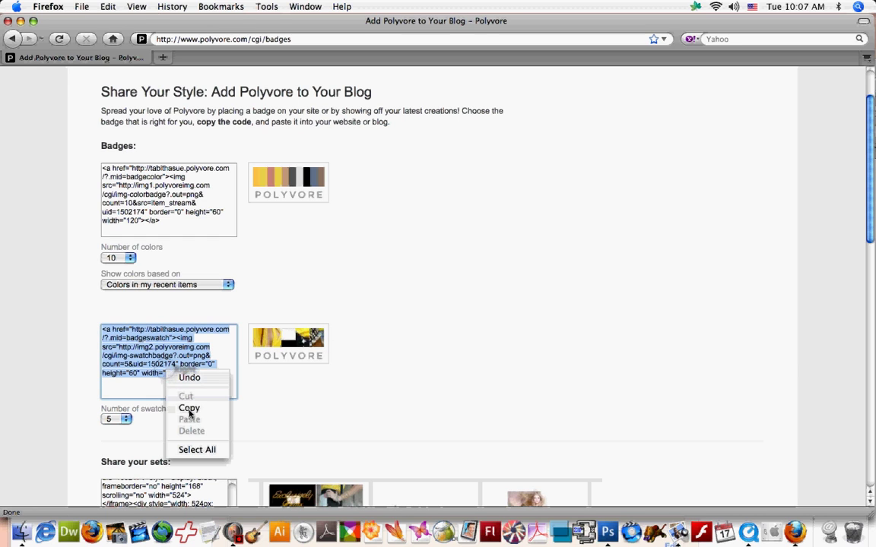
left_click(189, 408)
- Bring the Blogger layout window forward and add an HTML/JavaScript gadget to the sidebar column above Style Highlight
left_click_drag(134, 21, 134, 25)
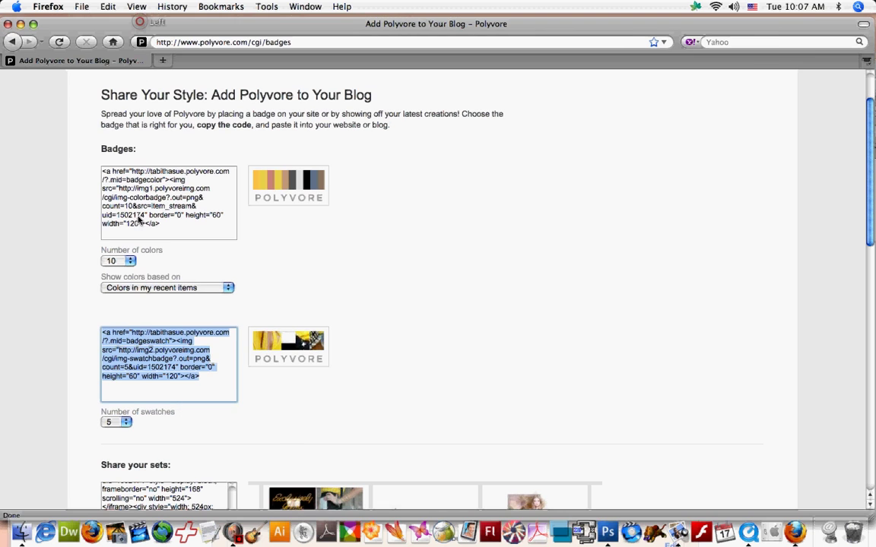
left_click_drag(139, 220, 143, 221)
left_click_drag(263, 117, 249, 26)
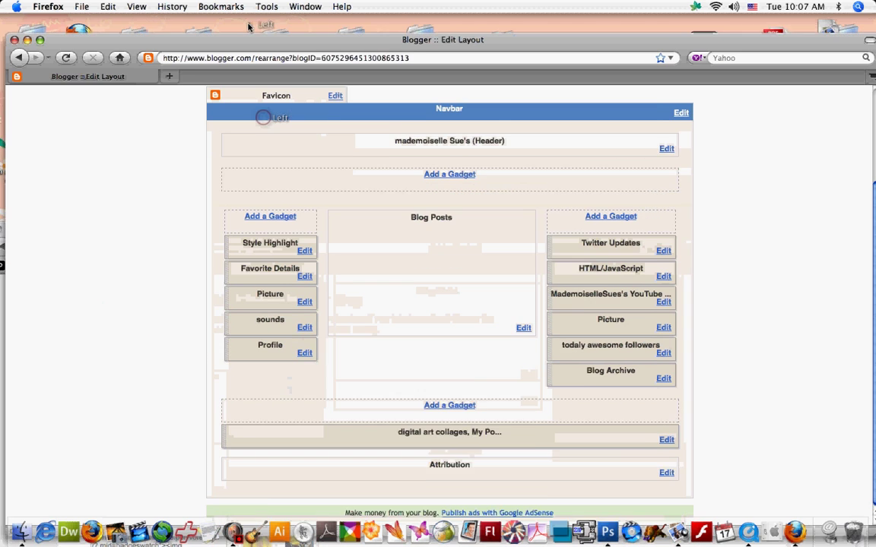
left_click(262, 197)
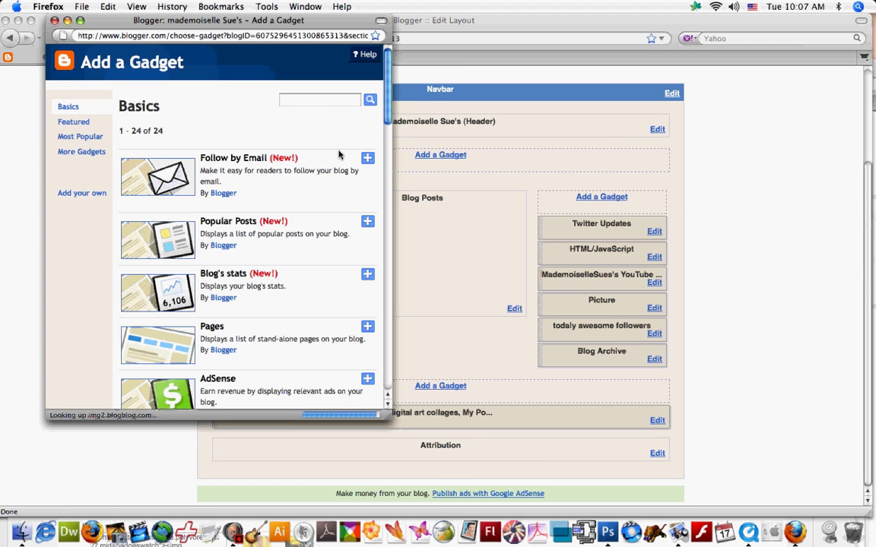
left_click_drag(387, 115, 389, 187)
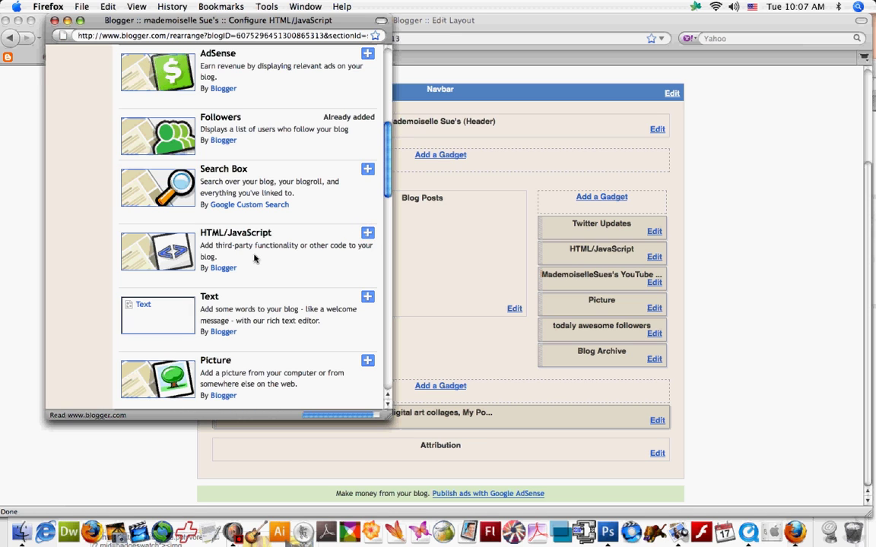
- Paste the swatch badge code into the new gadget's content and save it without a title
left_click(163, 170)
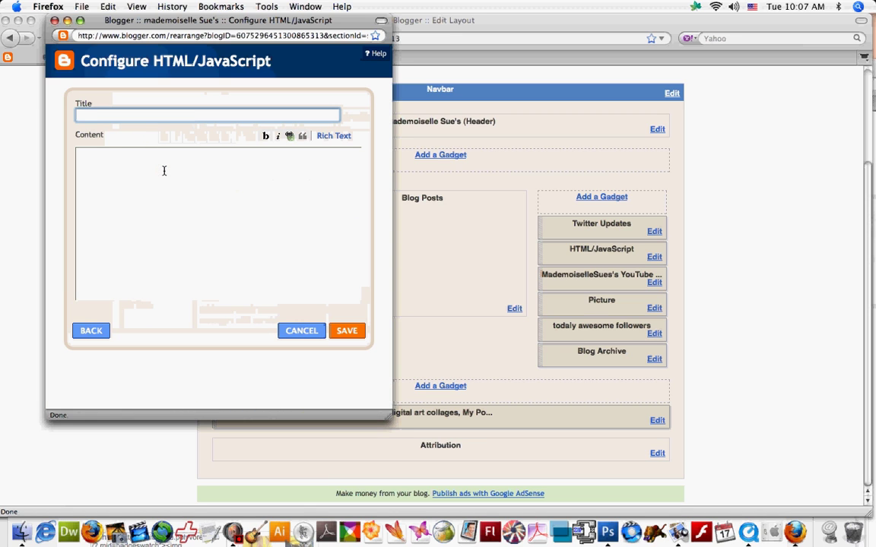
left_click(164, 169)
right_click(163, 169)
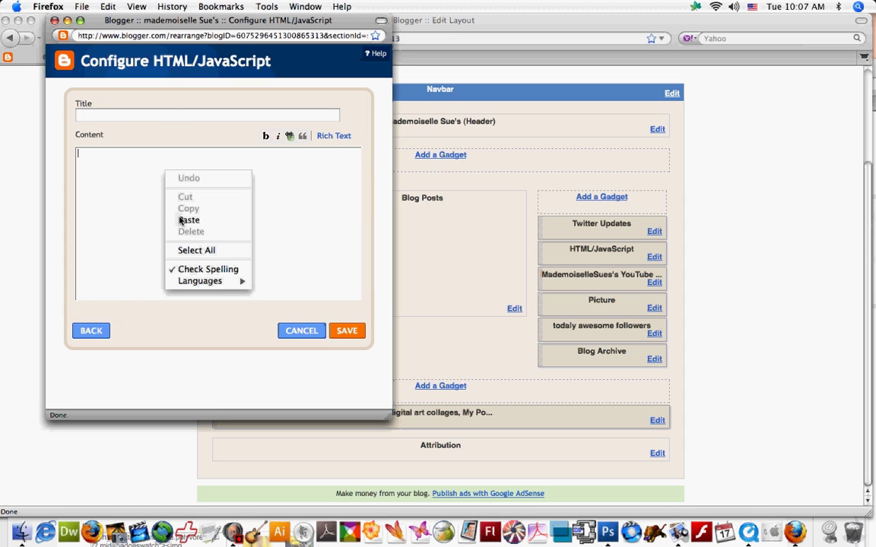
left_click(189, 220)
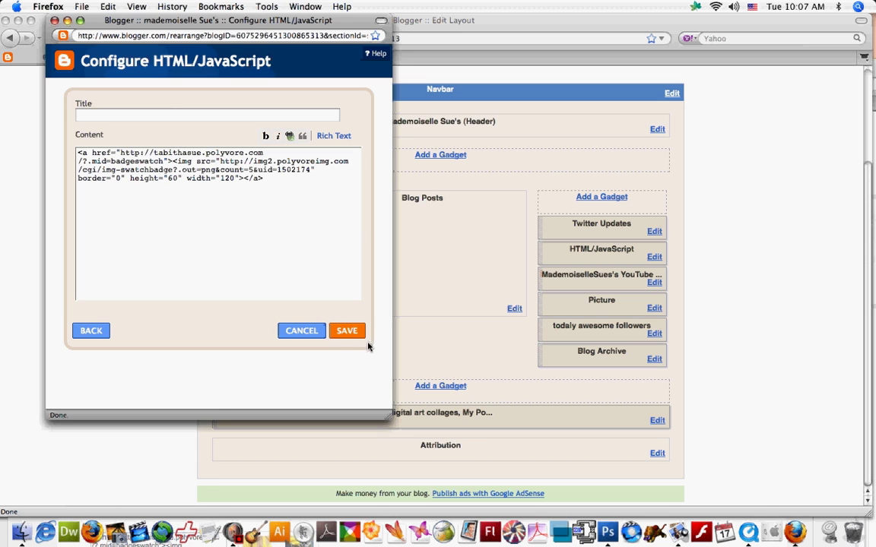
left_click(346, 332)
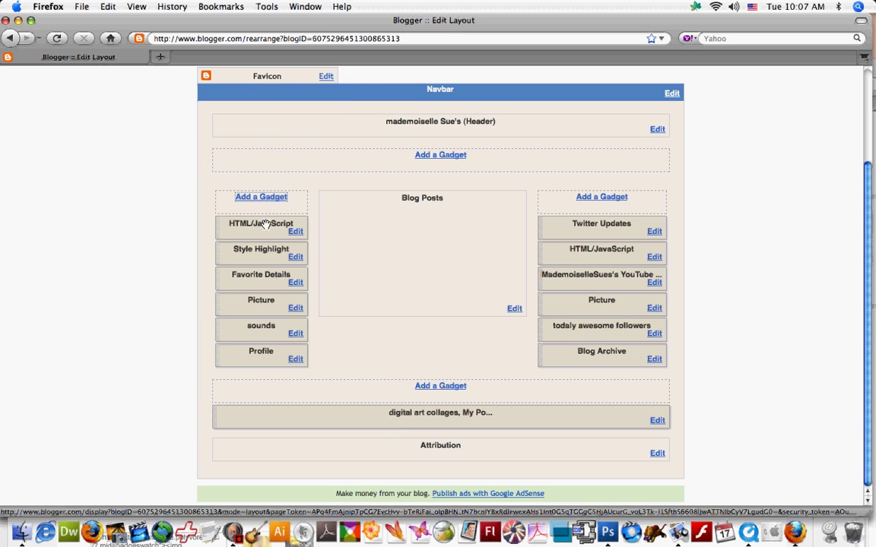
- Open the gadget chooser for the same sidebar column and search the gadgets for "twitter"
left_click(254, 198)
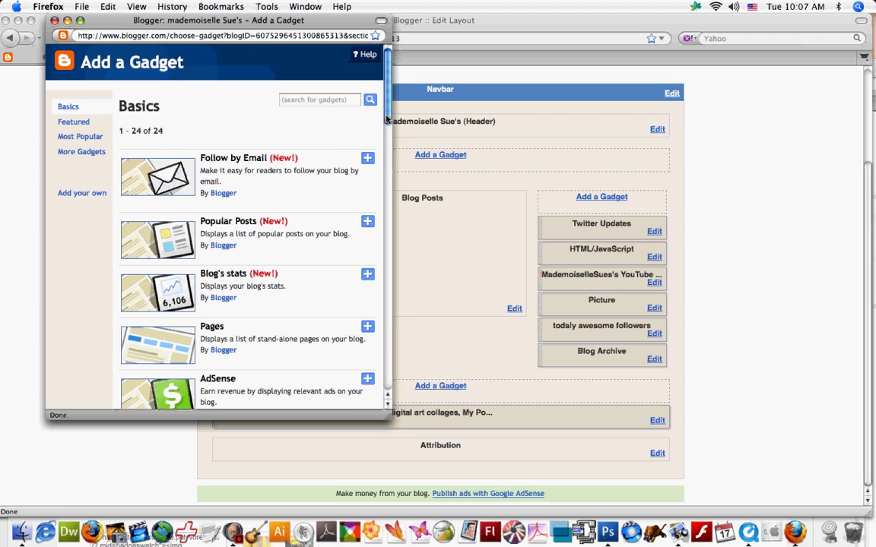
mouse_move(386, 117)
left_mouse_down()
mouse_move(389, 152)
mouse_move(387, 114)
left_mouse_up()
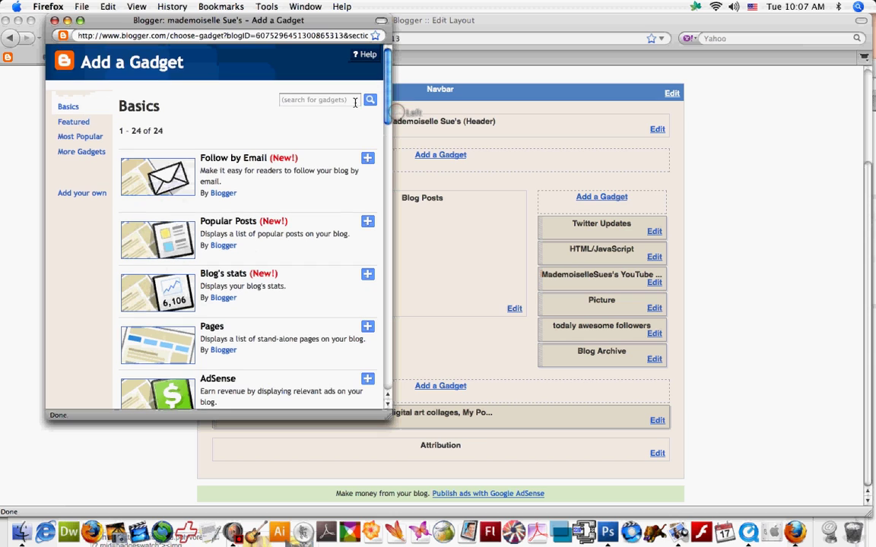
left_click(295, 101)
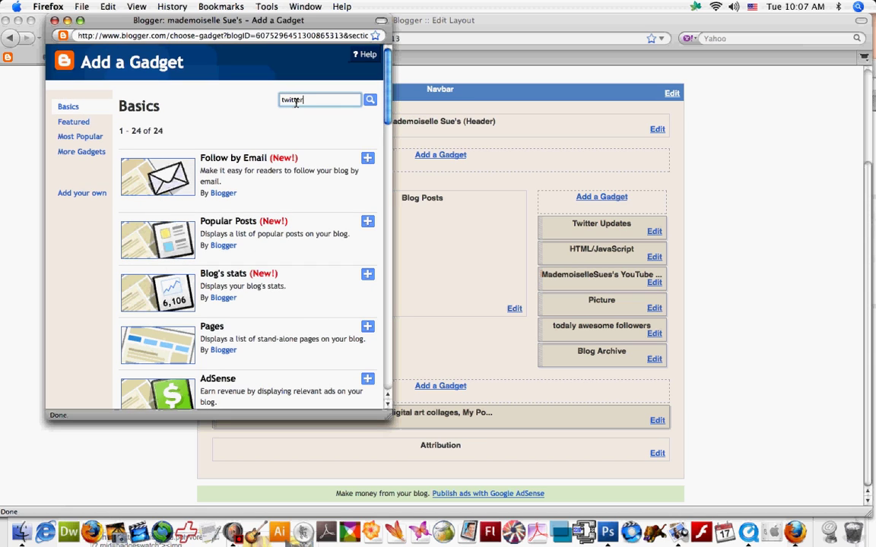
left_click(370, 100)
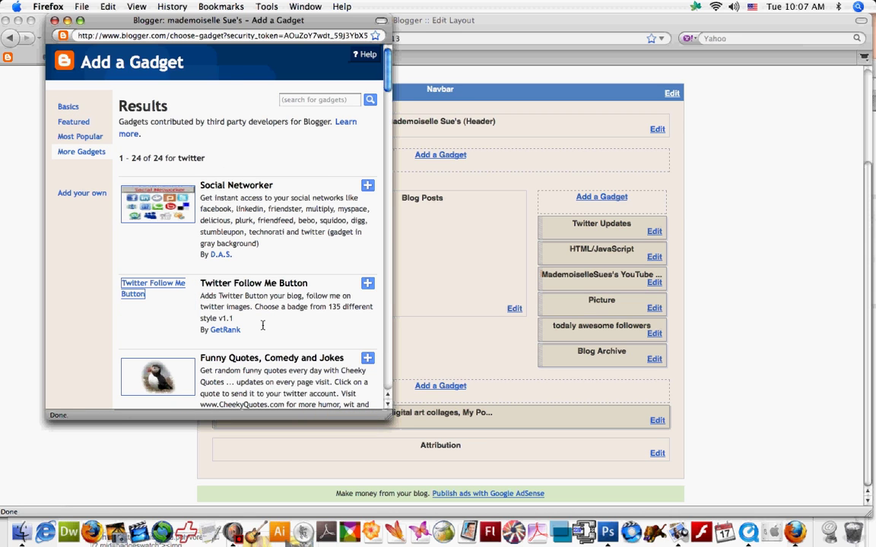
- Look through the Twitter gadget search results for the gadgets that show tweets on a blog
scroll(263, 325, "down", 5)
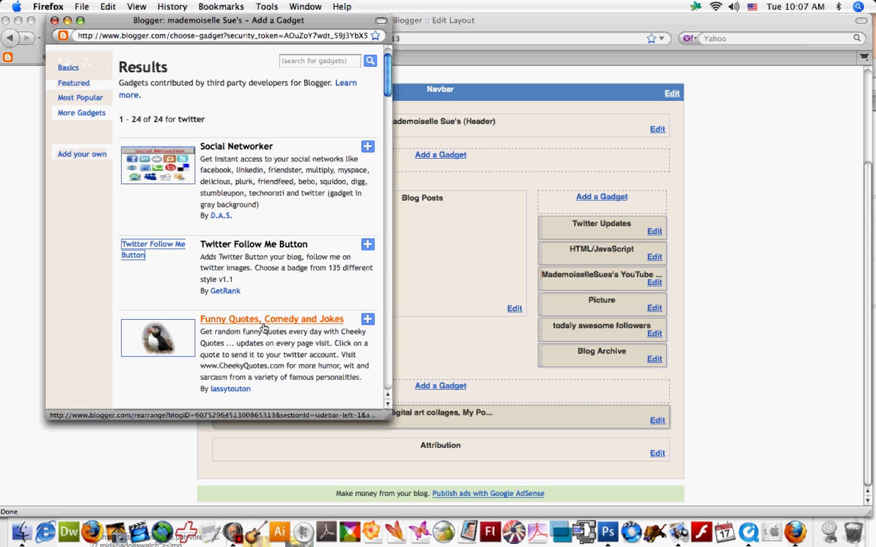
scroll(263, 313, "down", 8)
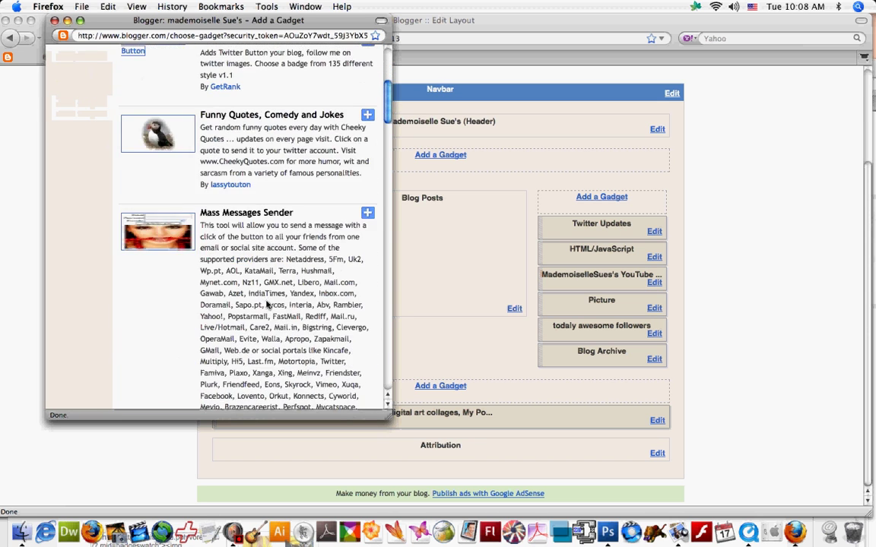
scroll(254, 321, "down", 1)
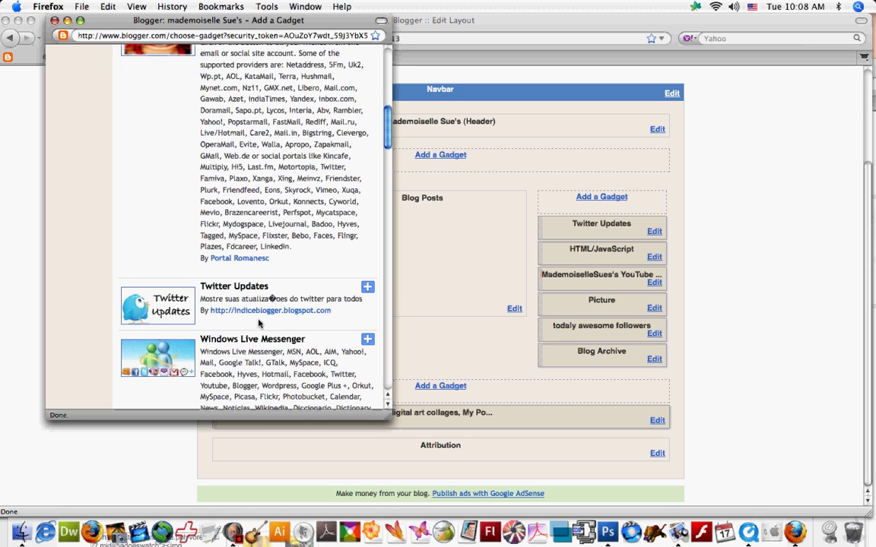
scroll(259, 323, "down", 6)
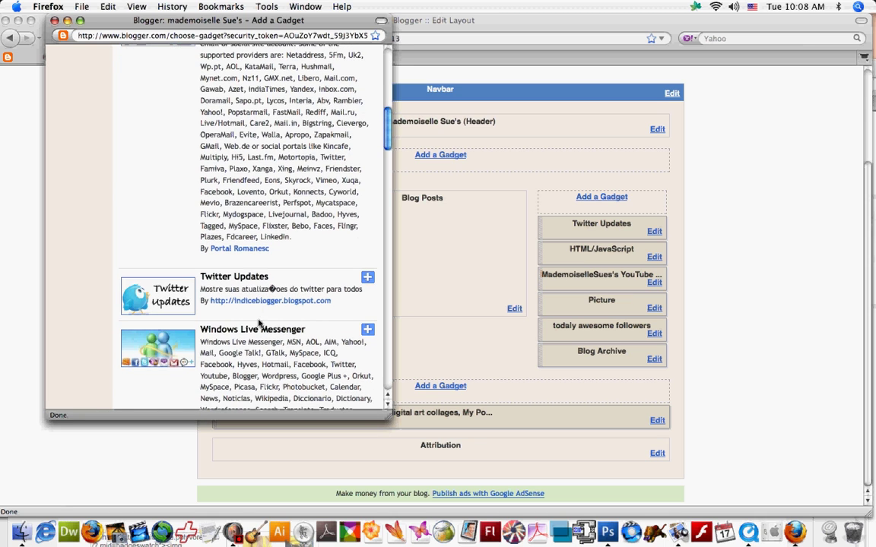
scroll(258, 323, "down", 2)
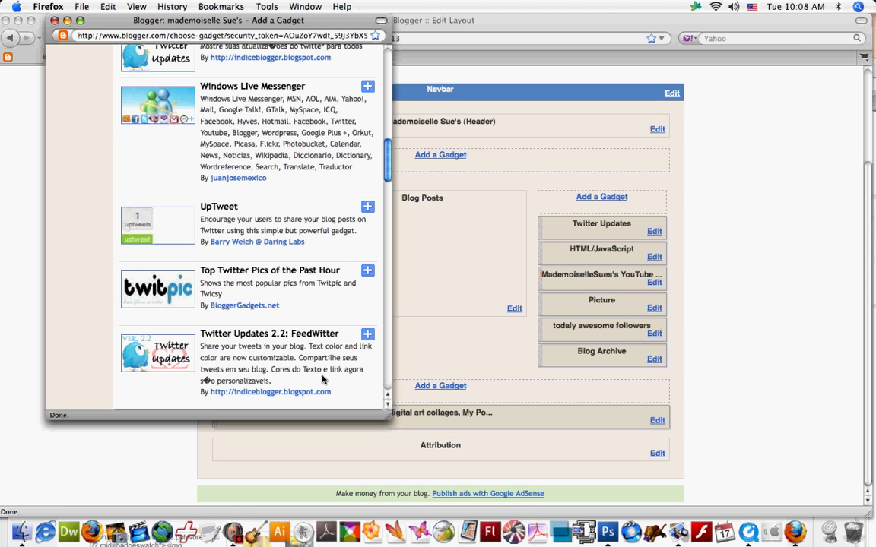
scroll(327, 277, "up", 10)
scroll(342, 296, "up", 8)
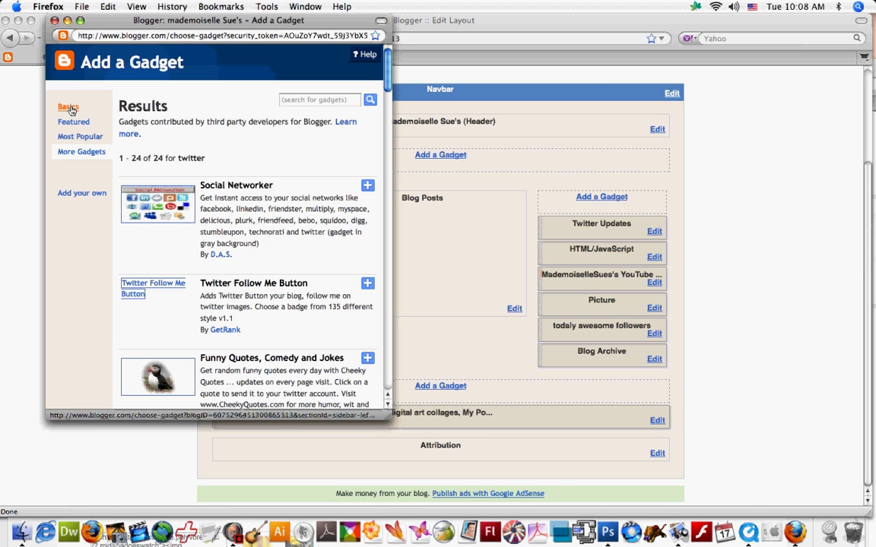
- Show the Basics gadget category and look through its gadgets as far as Picture and Slideshow
left_click(69, 107)
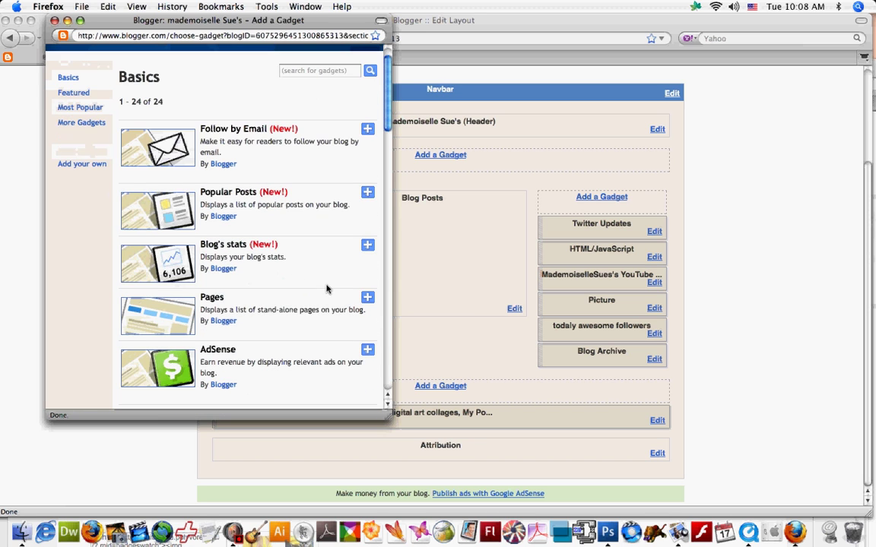
scroll(327, 287, "down", 4)
scroll(335, 287, "down", 4)
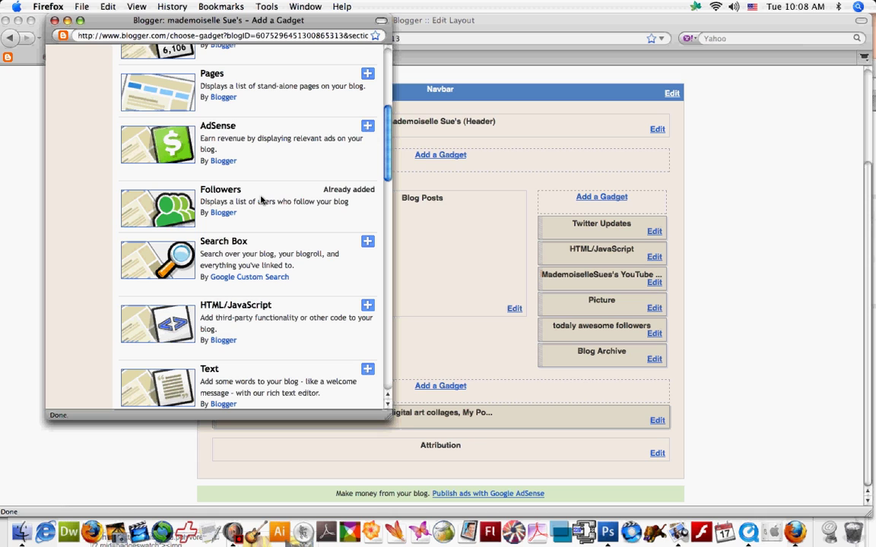
scroll(307, 228, "down", 3)
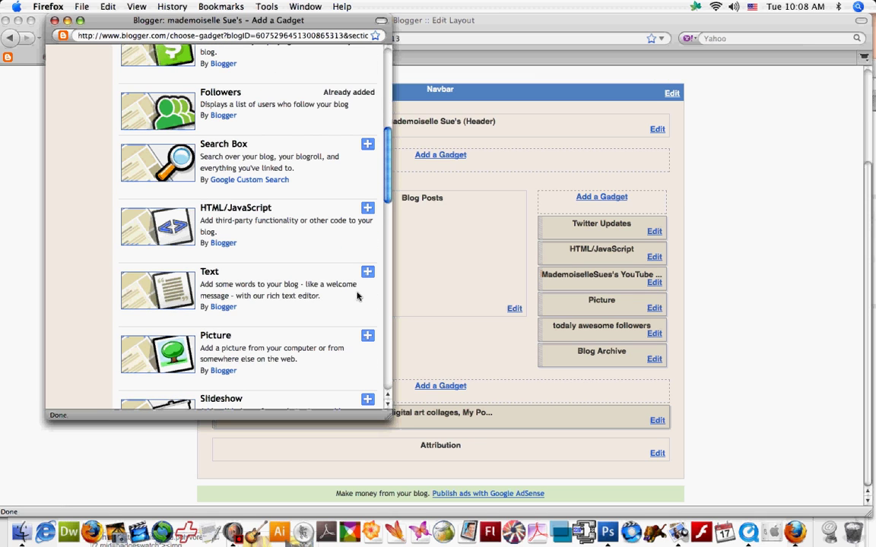
scroll(357, 296, "down", 1)
scroll(357, 297, "down", 1)
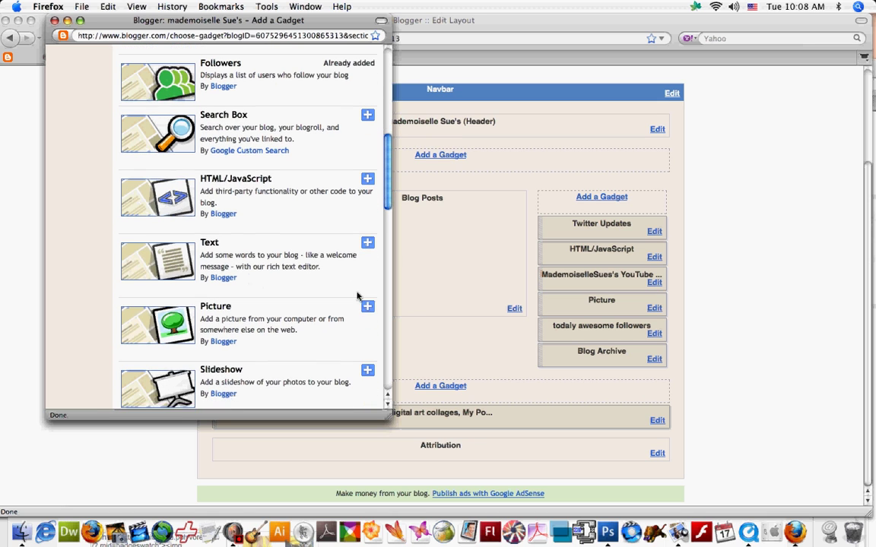
- Open the Picture gadget's settings, examine its link and image source options, and close the window without saving
left_click(367, 296)
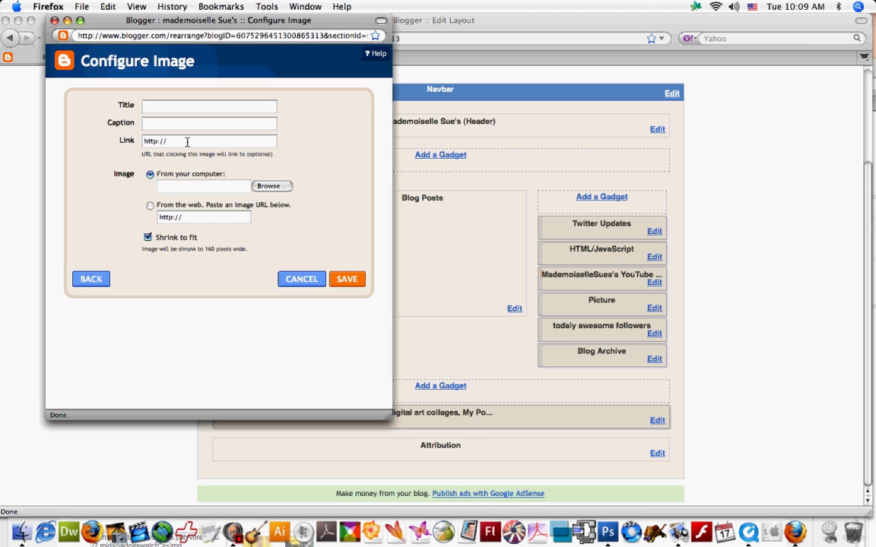
left_click(150, 205)
left_click(54, 21)
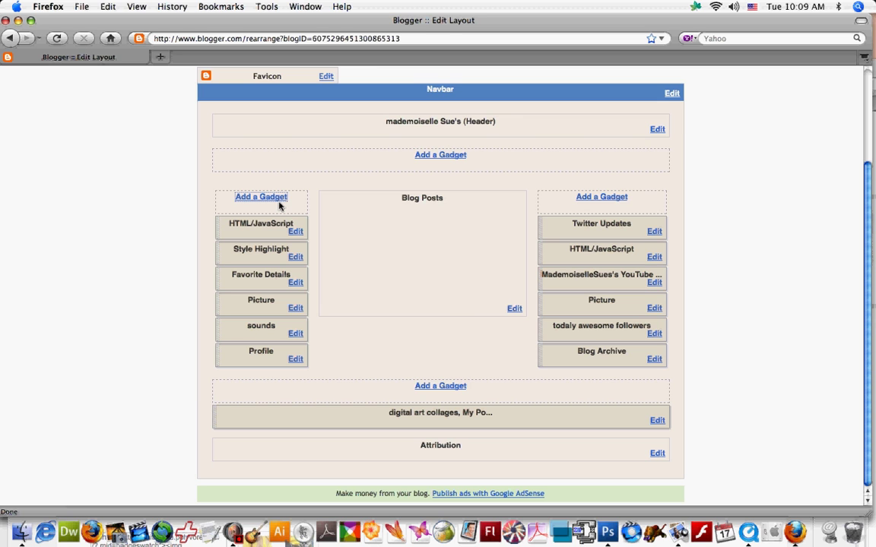
- View the live blog from the layout page and examine the Polyvore badges and other gadgets in both sidebars
scroll(441, 279, "up", 4)
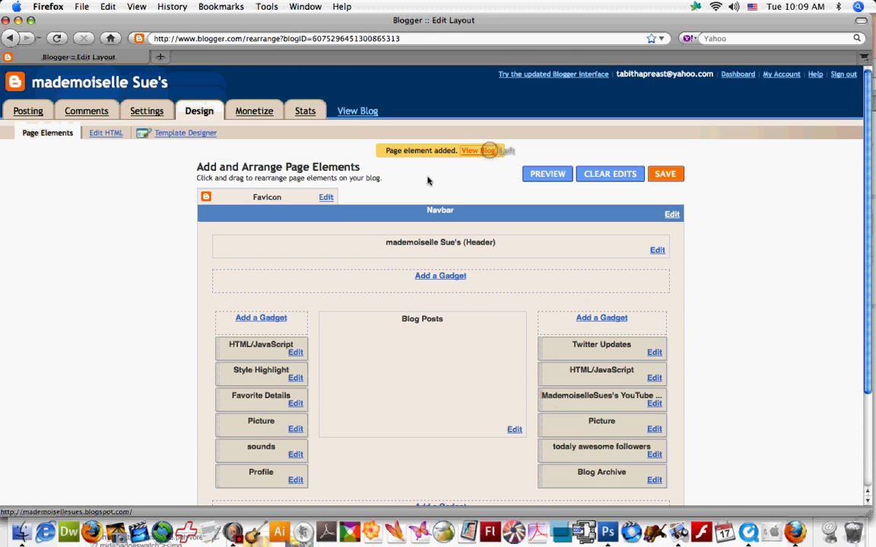
left_click(485, 151)
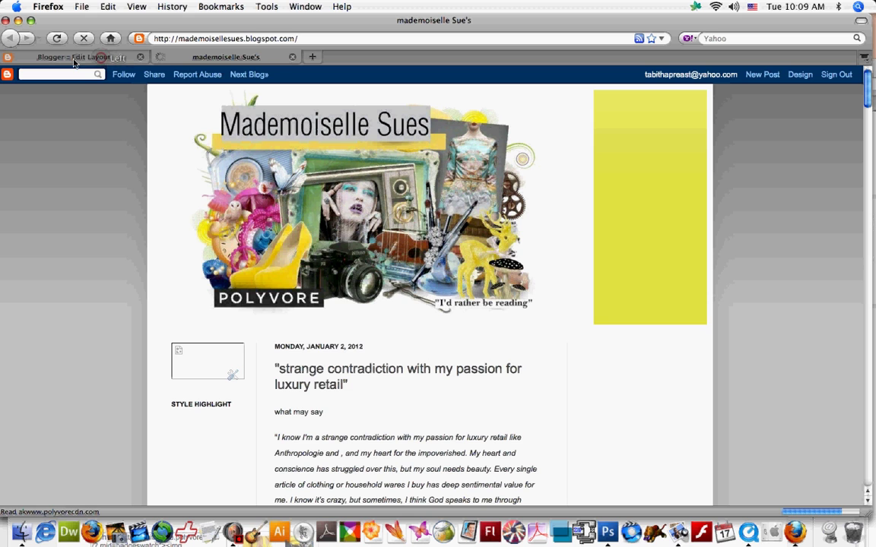
left_click(102, 57)
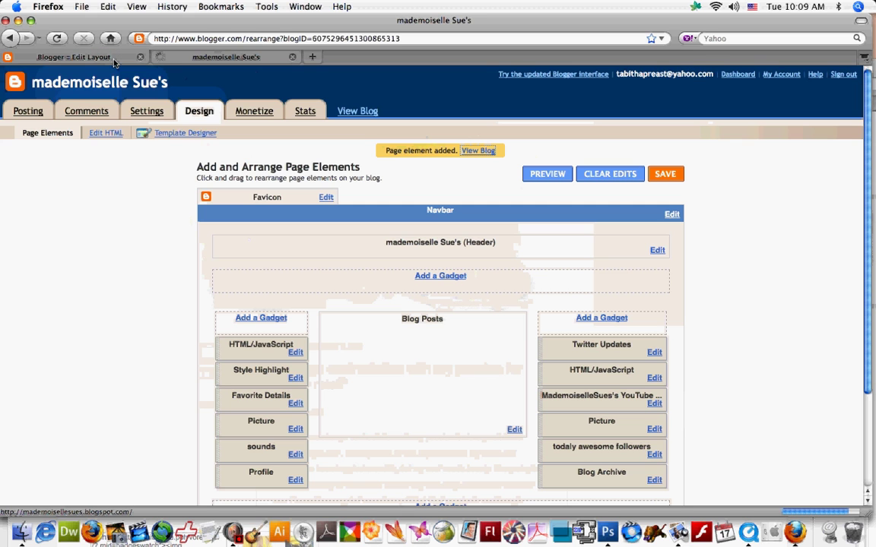
left_click(199, 58)
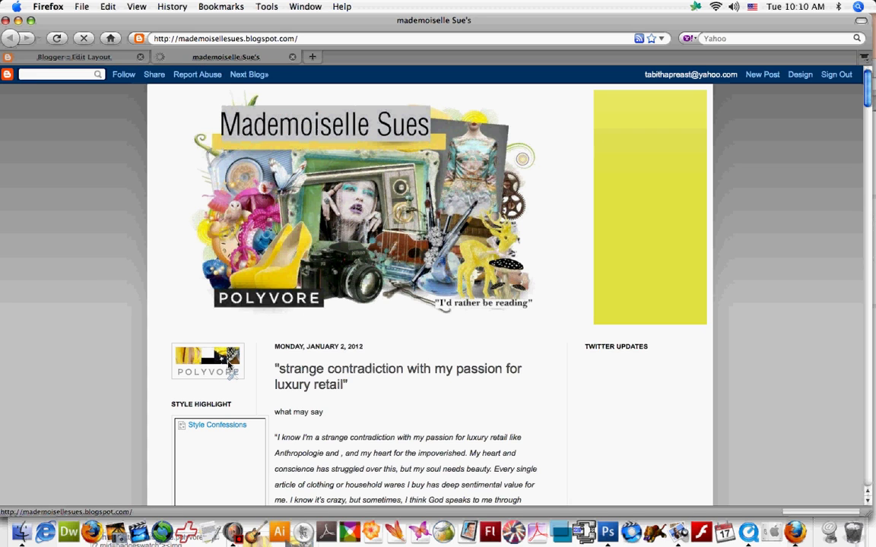
scroll(266, 334, "down", 3)
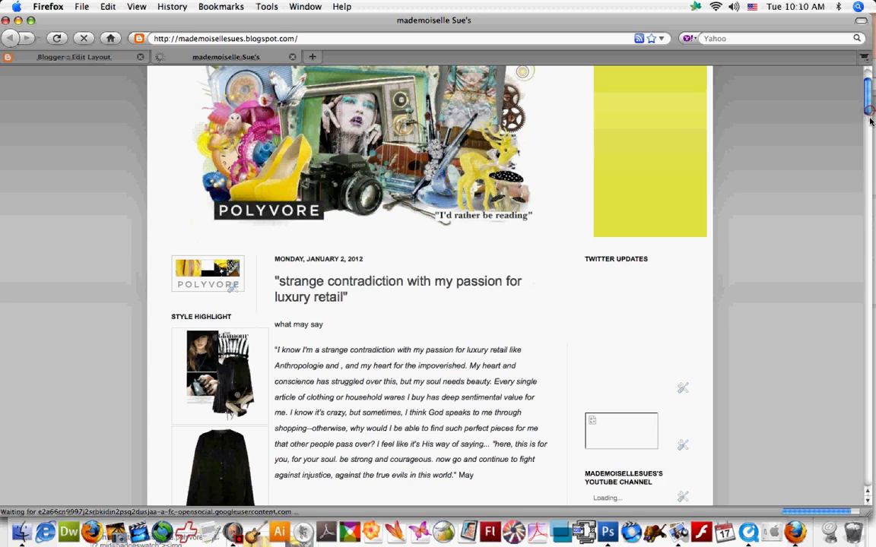
scroll(871, 122, "down", 3)
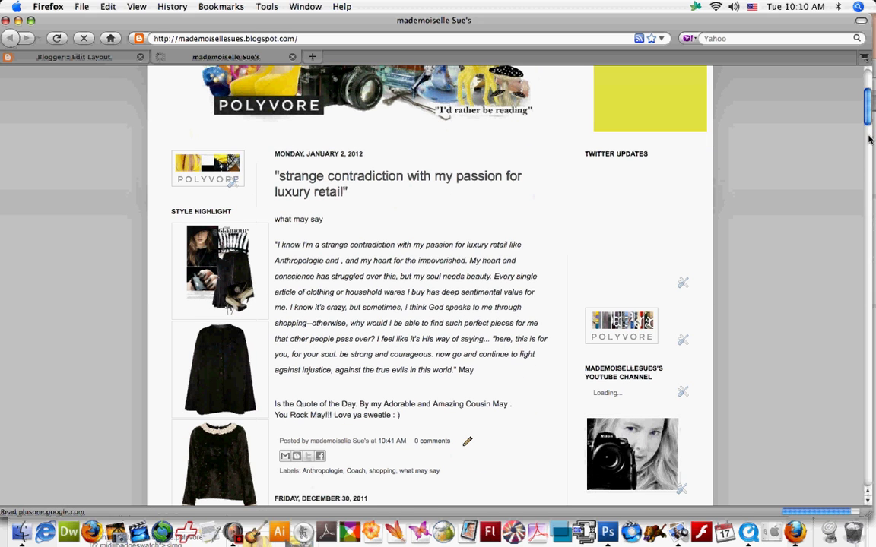
scroll(414, 215, "down", 5)
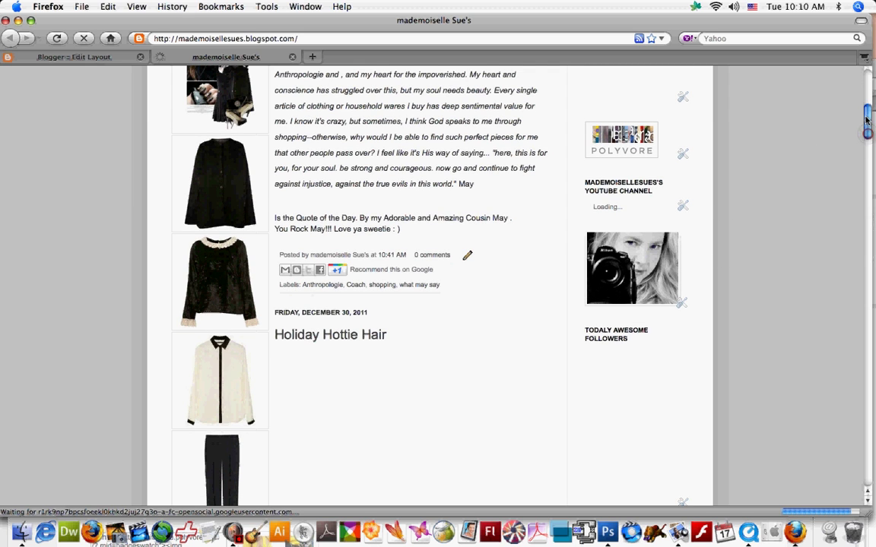
- Open the settings of the swatch badge gadget above Style Highlight from the live blog, remove the gadget, and close its window
left_click_drag(868, 136, 778, 93)
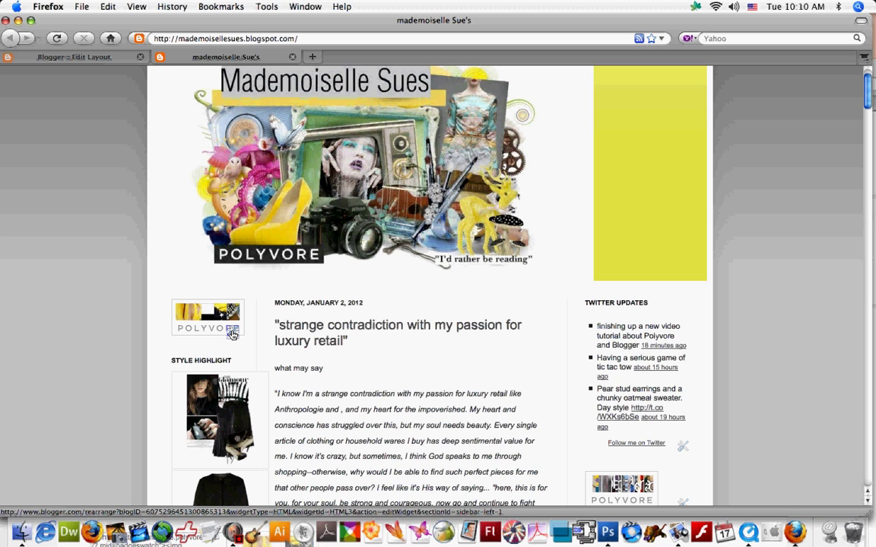
left_click(233, 335)
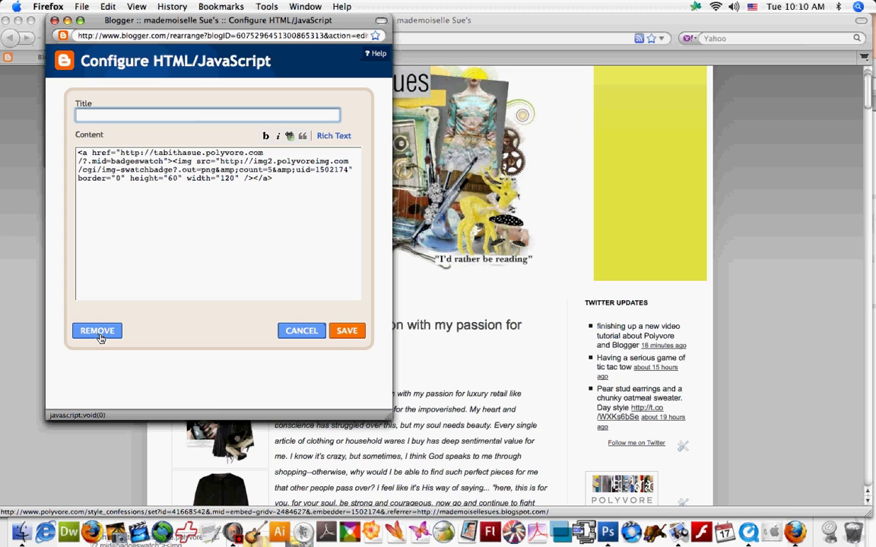
left_click(100, 336)
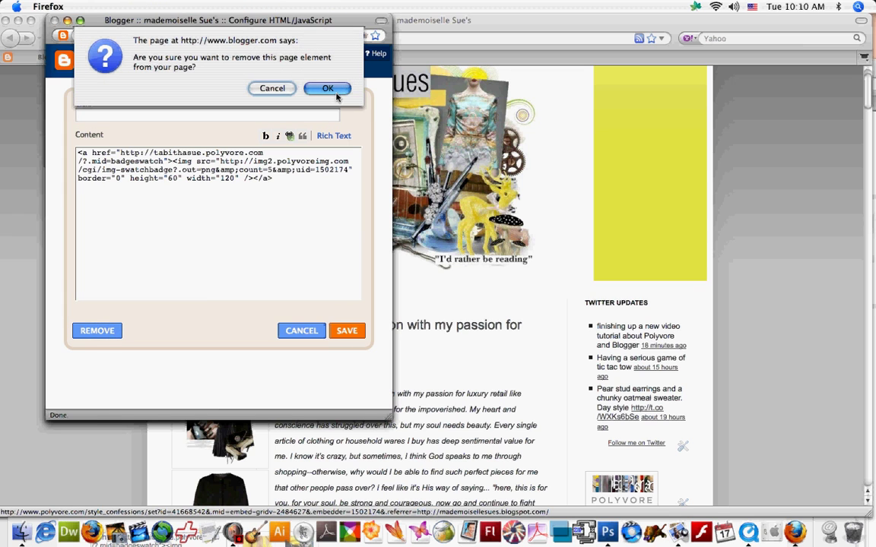
left_click(327, 89)
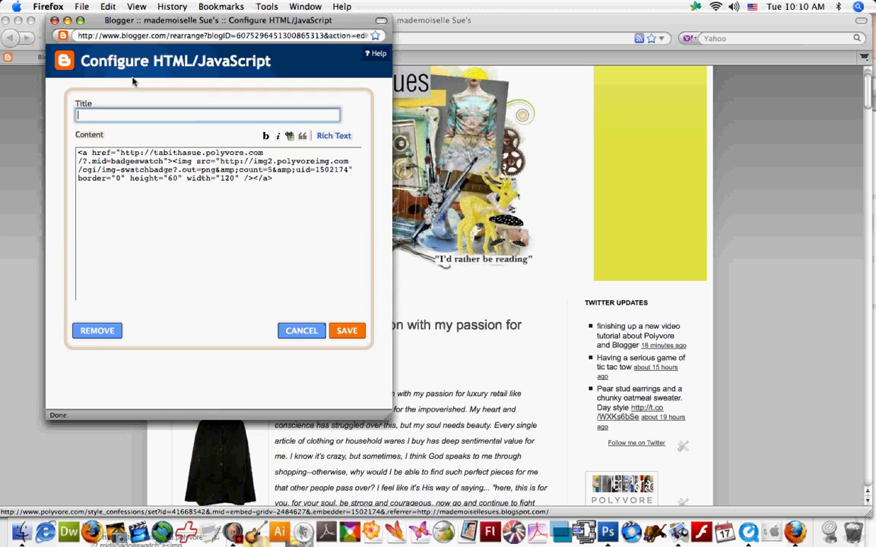
left_click(54, 20)
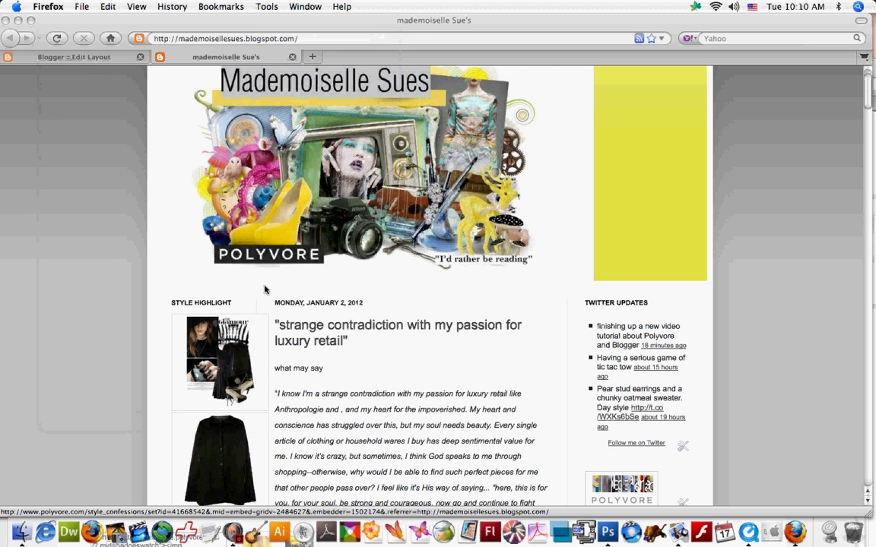
- Review the live blog's sidebars and posts down to the Sounds and Blog Archive sections, and return to the blog header
scroll(254, 348, "down", 5)
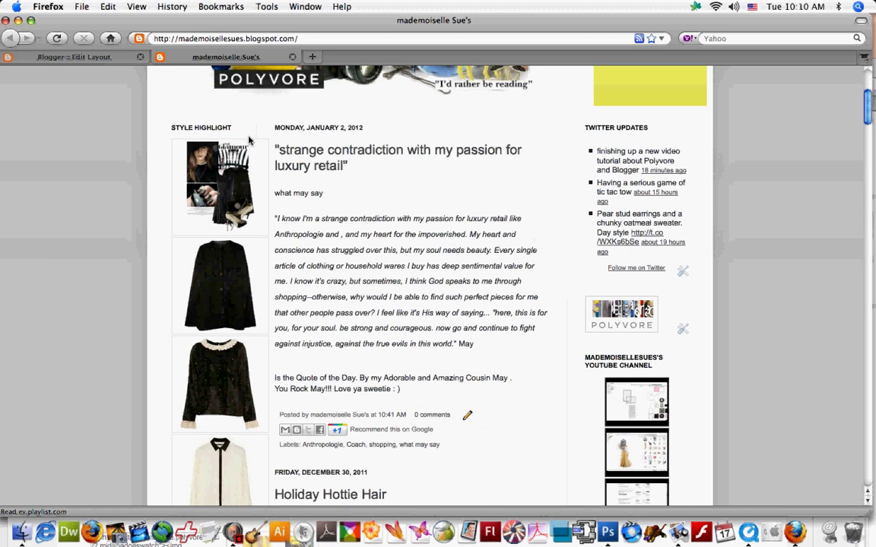
scroll(255, 392, "down", 9)
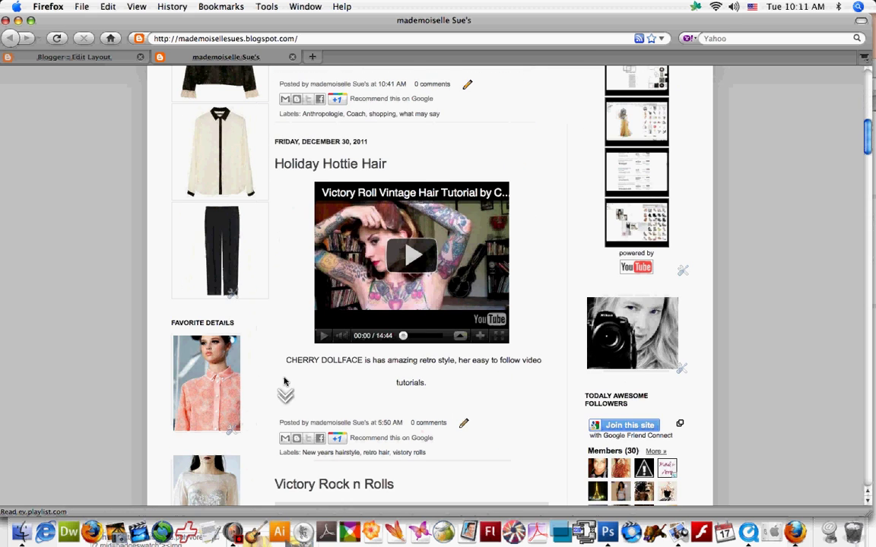
scroll(283, 382, "down", 1)
scroll(283, 381, "down", 2)
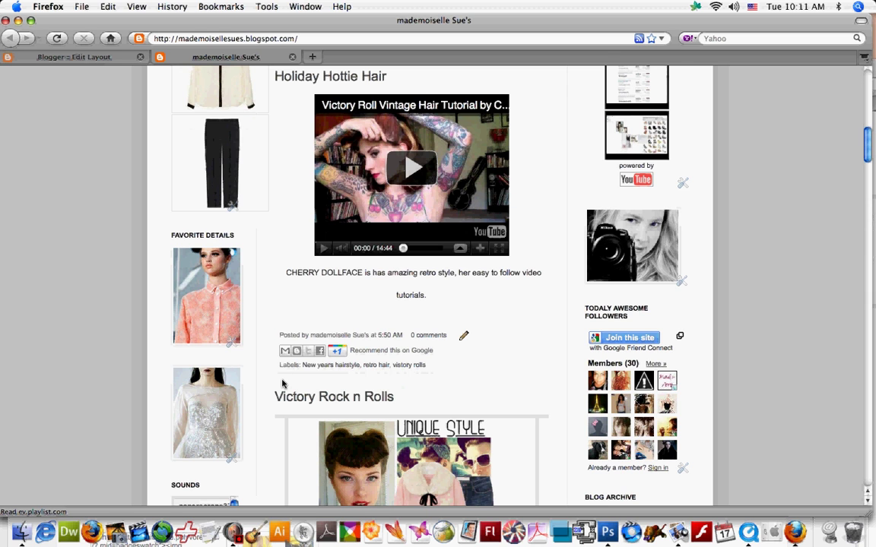
scroll(284, 384, "up", 10)
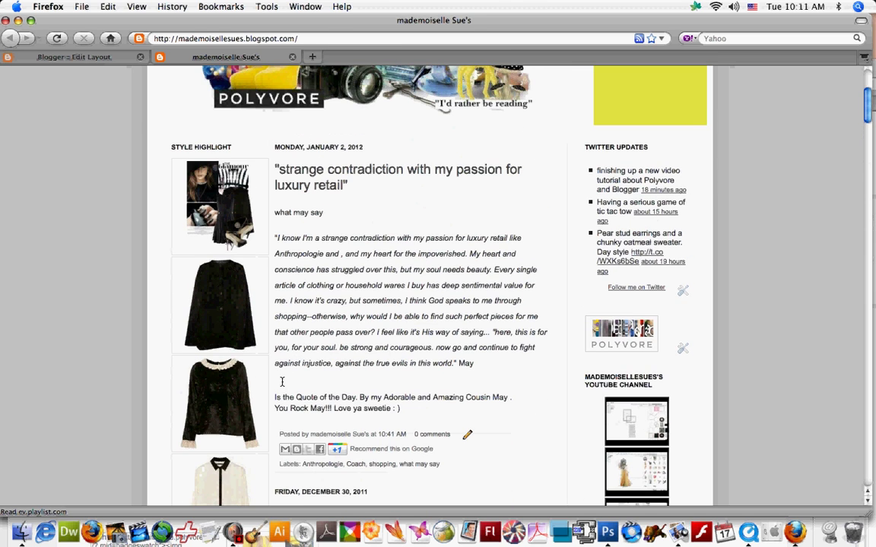
scroll(281, 381, "up", 4)
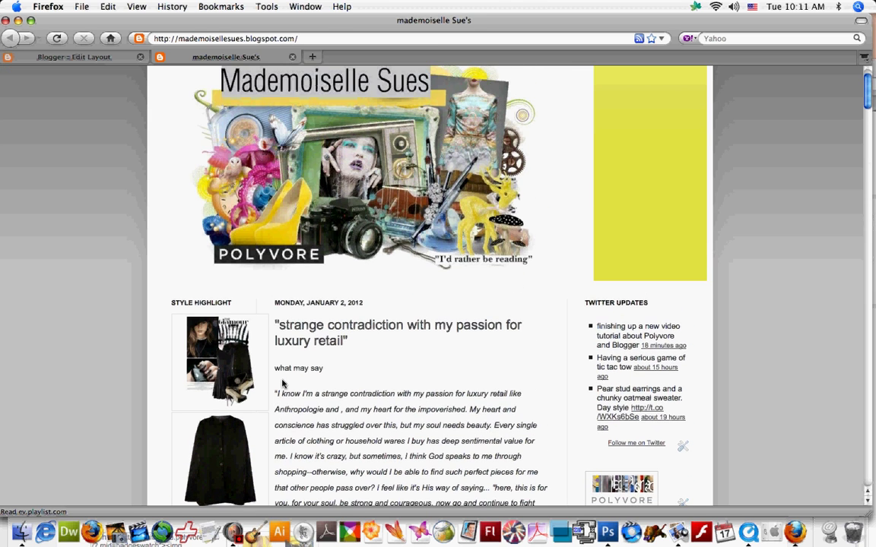